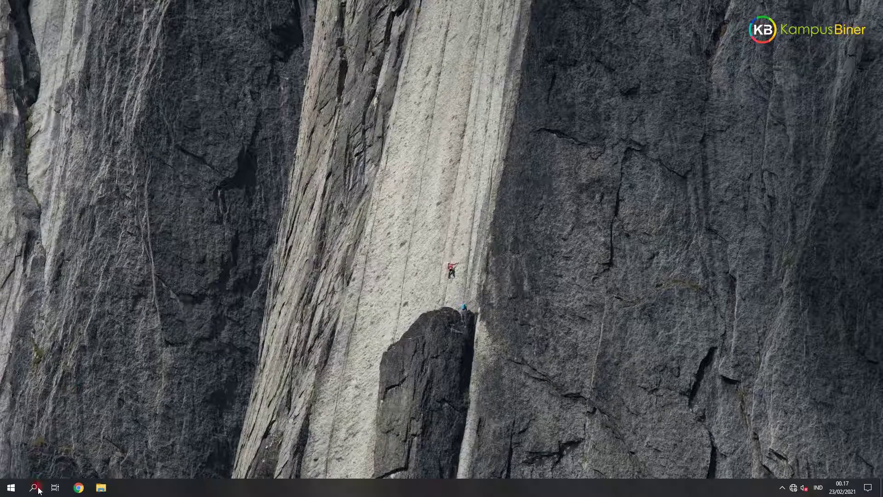
Step: Launch Tableau Public and connect to the Global Superstore Excel workbook
click(38, 491)
text(tabl)
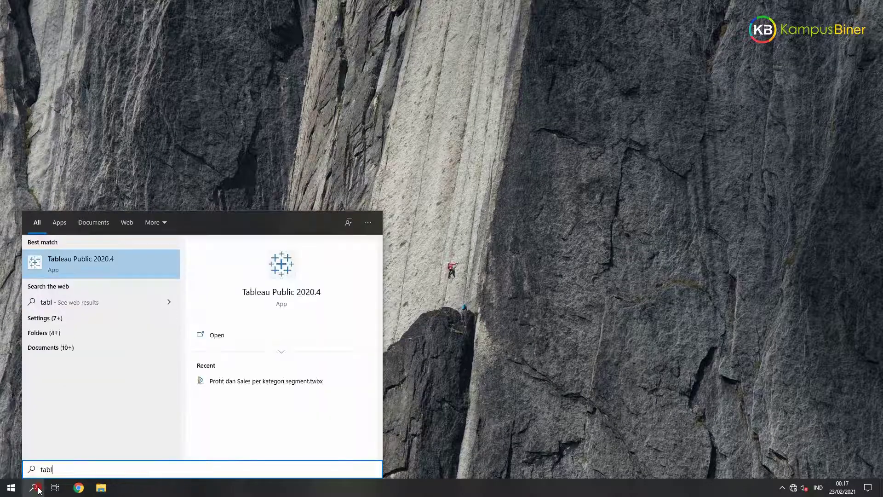
key(Return)
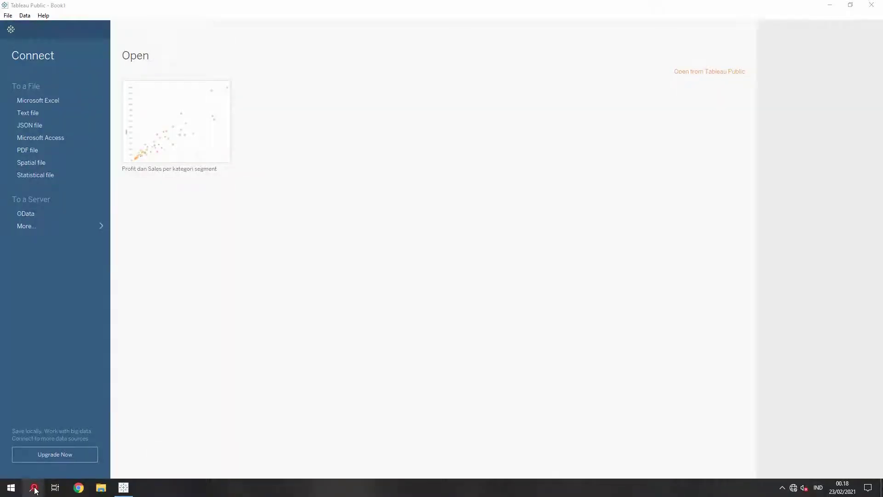
click(46, 100)
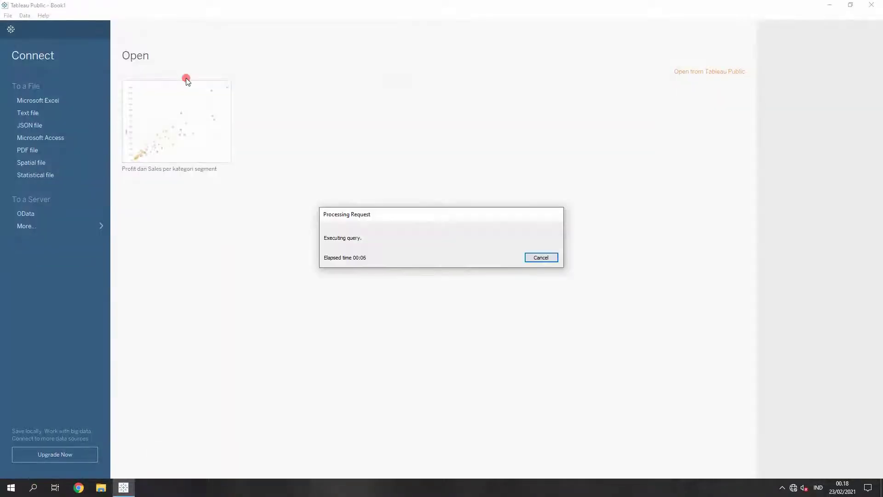
Step: Add the Orders table to the data source and left join the Returns table to it on Order ID
drag(32, 148, 175, 113)
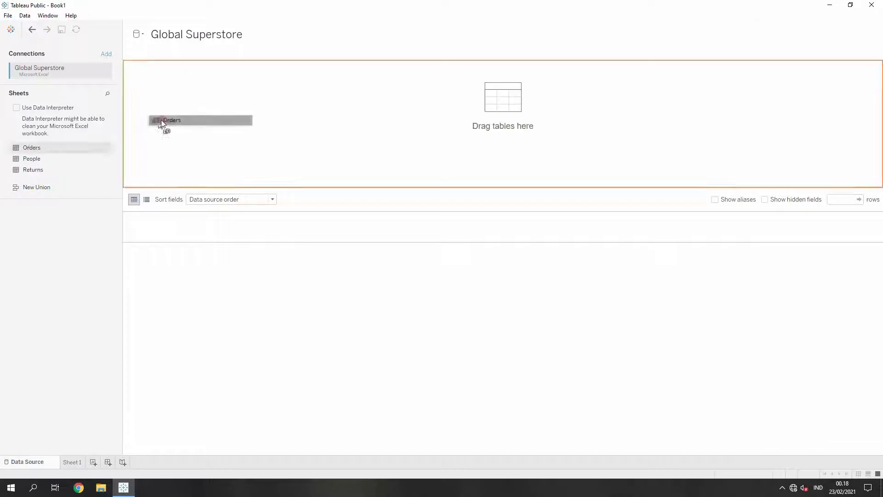
double_click(184, 90)
drag(33, 170, 322, 92)
click(281, 91)
click(207, 155)
click(210, 224)
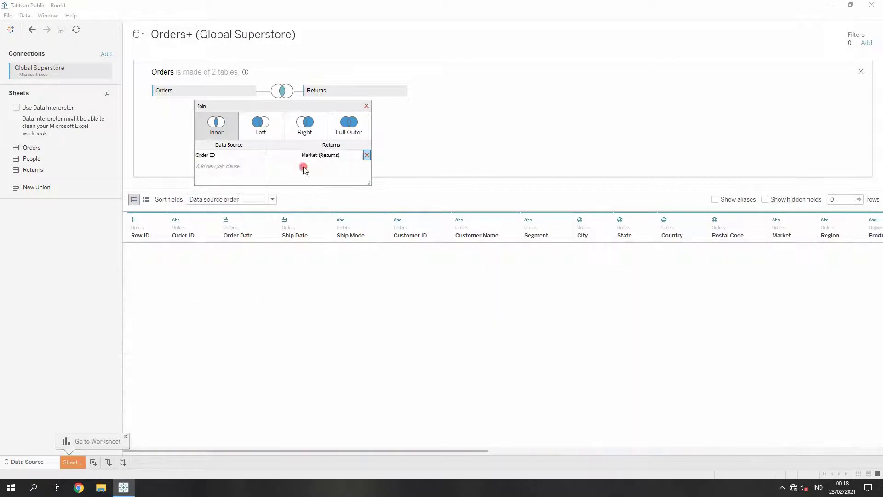
click(322, 174)
click(260, 126)
click(370, 107)
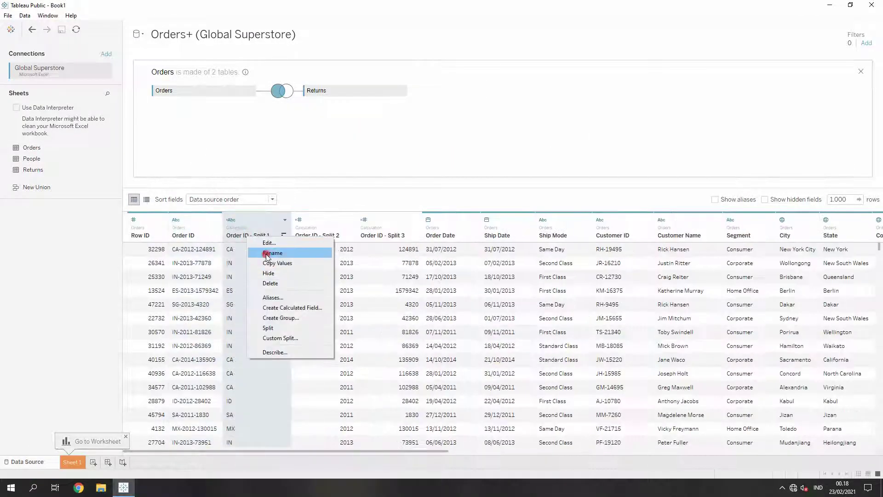
Step: Rename the first Order ID split column as Distributor and remove the other two split columns from the data grid
click(265, 240)
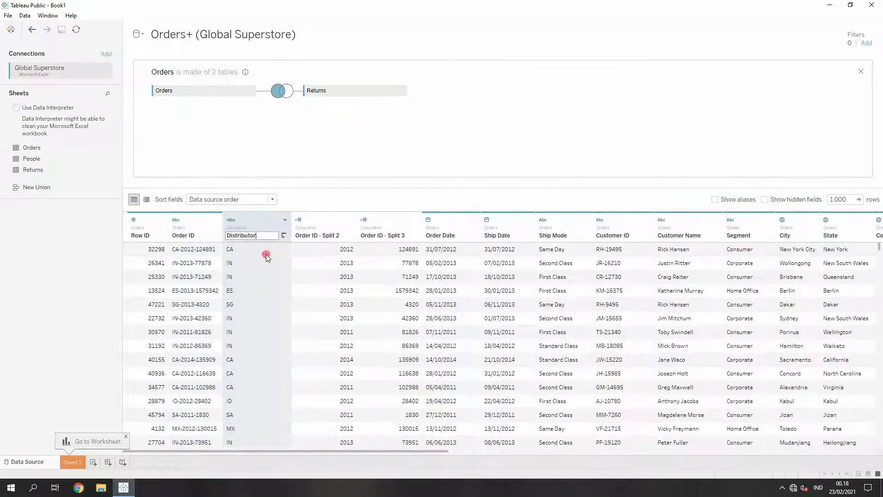
text(Distributor)
key(Return)
right_click(306, 236)
click(325, 270)
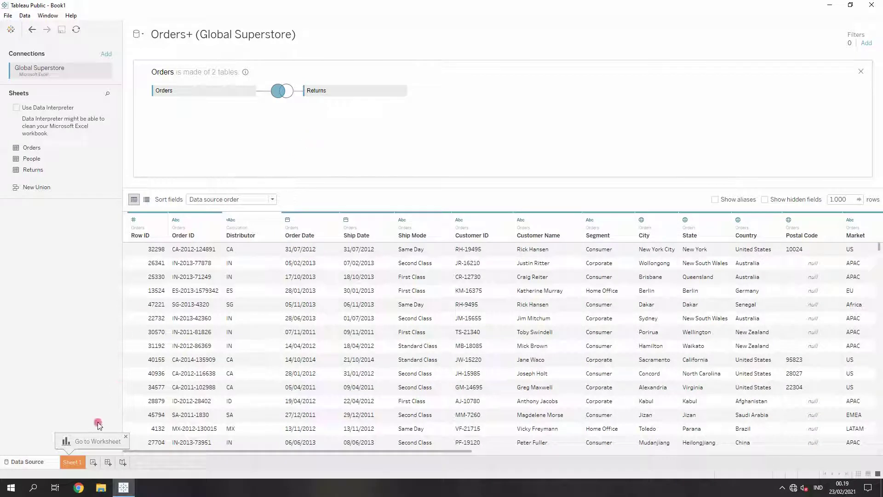
Step: On Sheet 1, page the view by the Returned field and show the Yes page
click(72, 463)
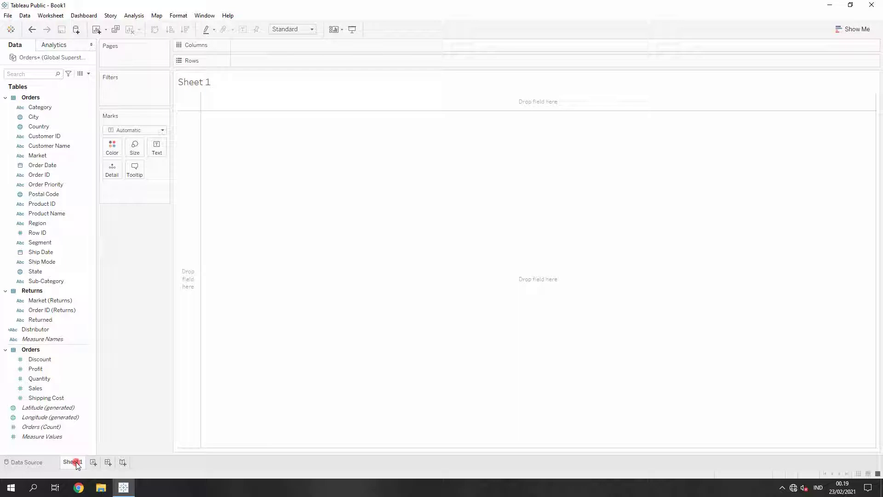
click(46, 320)
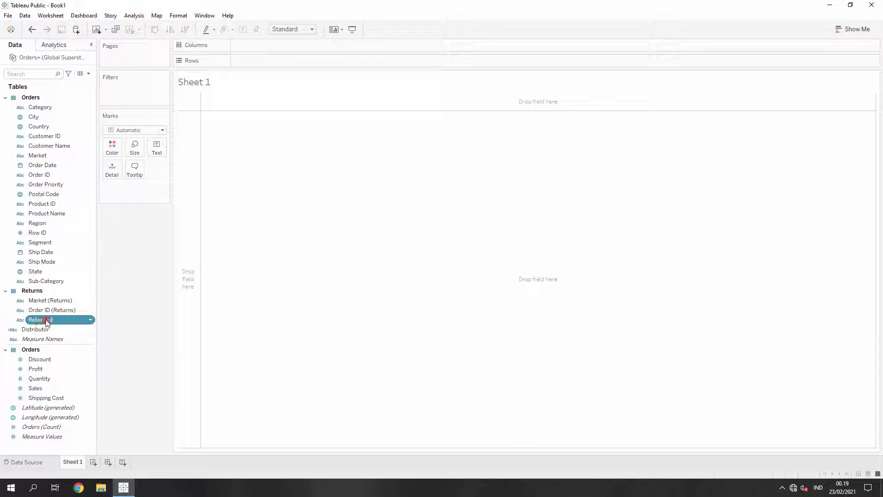
drag(46, 322, 121, 54)
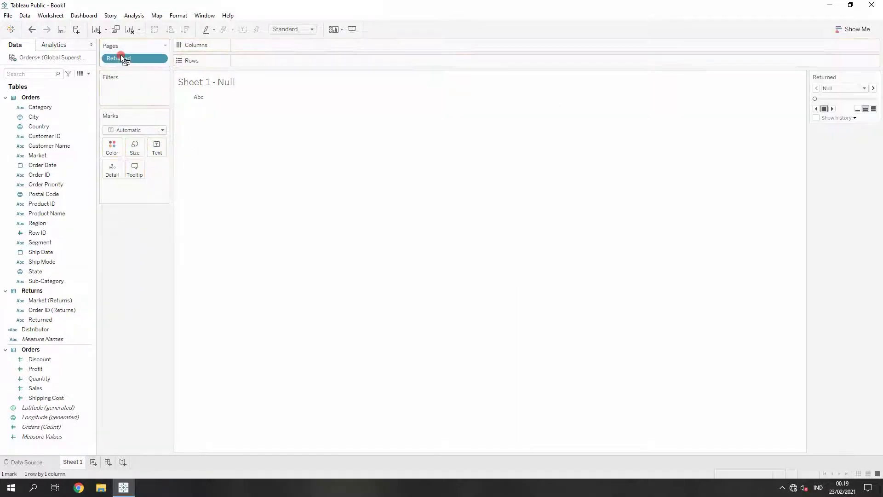
click(862, 89)
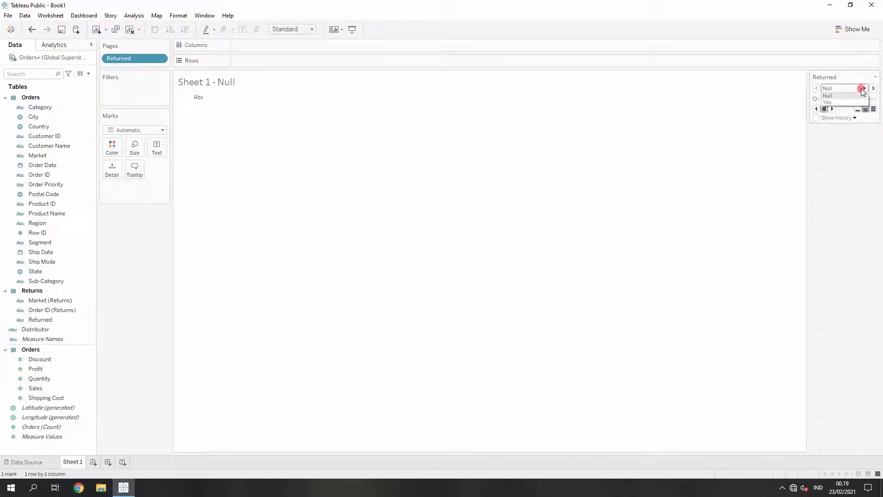
click(853, 103)
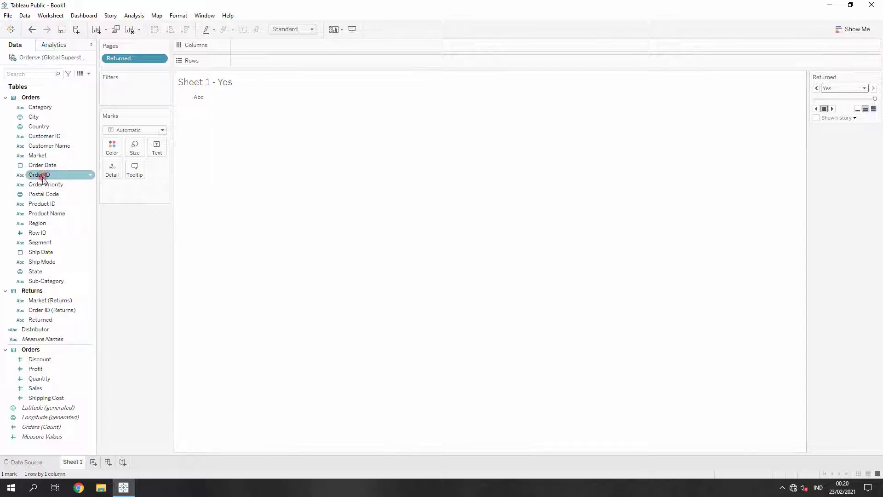
Step: Lay out a table with Order Date years as columns and Category as rows
drag(59, 165, 252, 47)
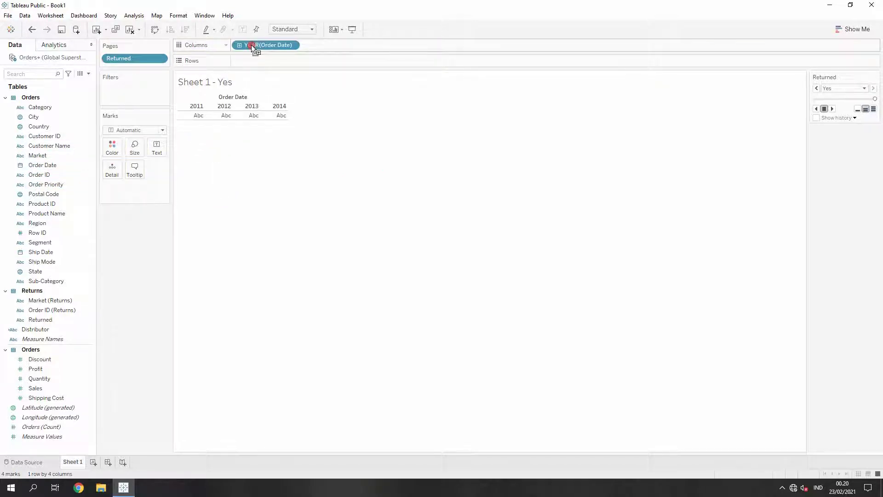
drag(59, 107, 253, 59)
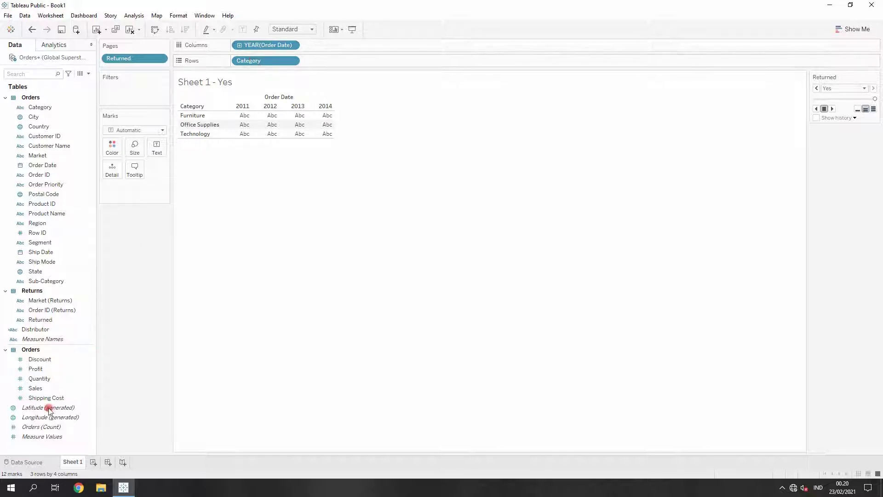
Step: Color the table cells by Orders (Count) and show the mark labels in them
click(35, 428)
drag(35, 428, 110, 149)
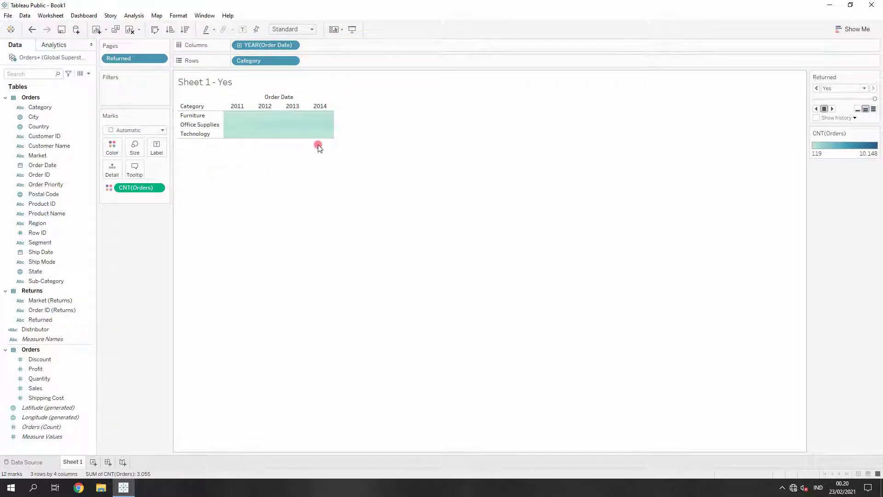
mouse_move(235, 128)
click(243, 30)
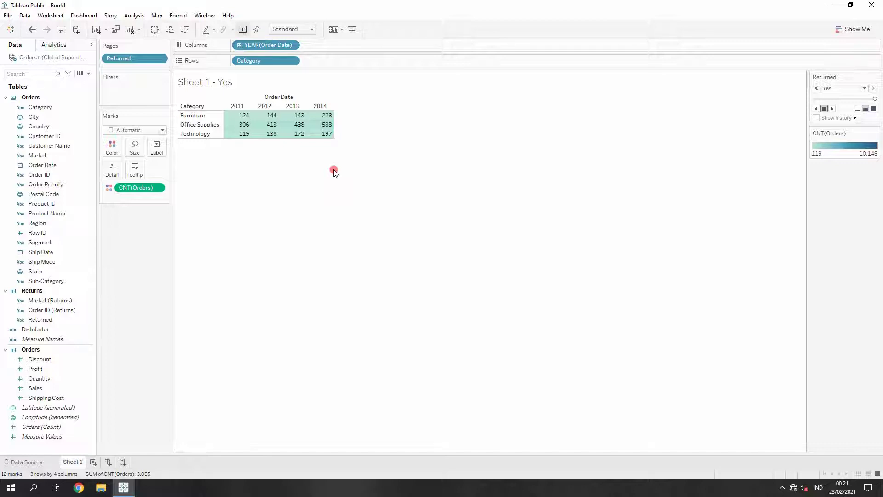
Step: Create a Category, Sub-Category hierarchy under its default name and expand Category to sub-category level in the rows
click(59, 282)
click(59, 281)
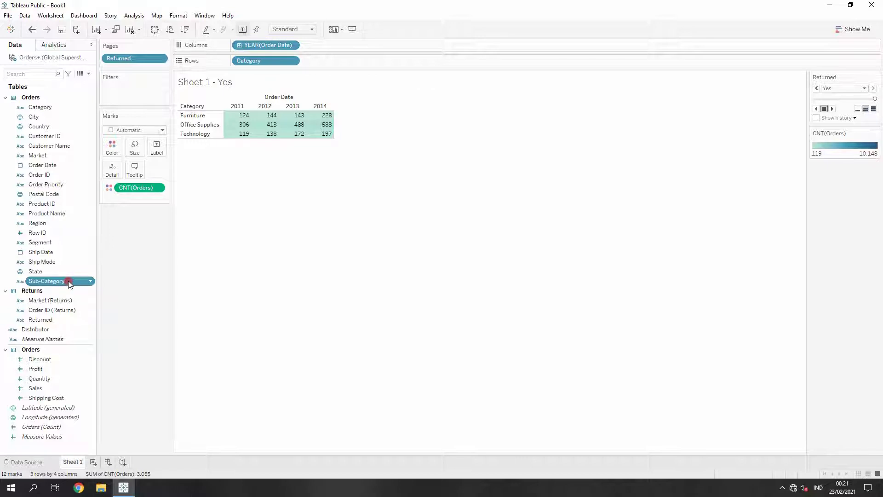
drag(68, 284, 46, 106)
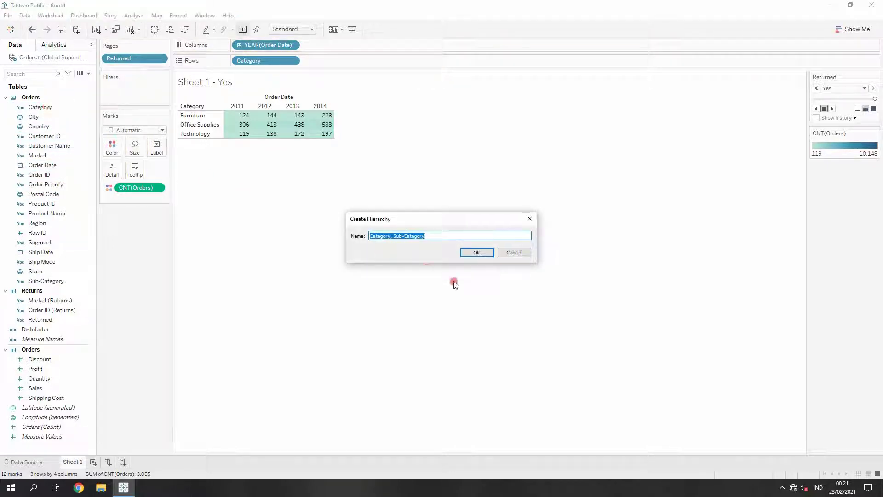
click(476, 253)
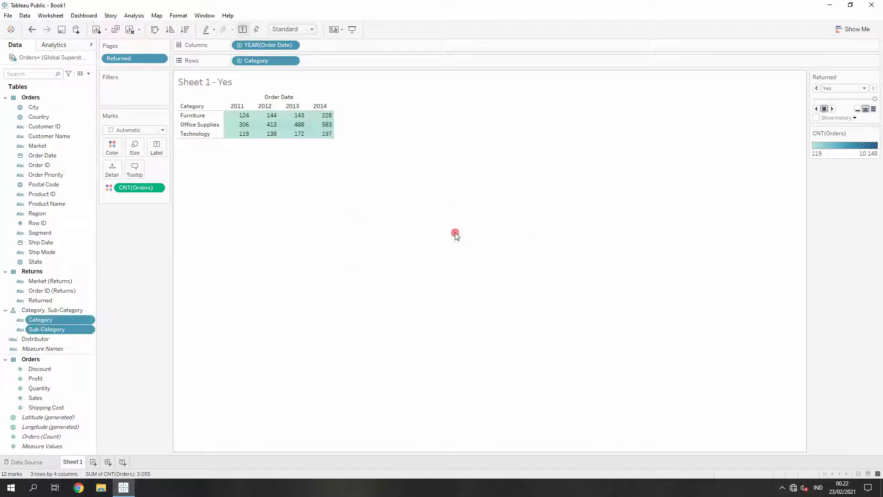
click(239, 61)
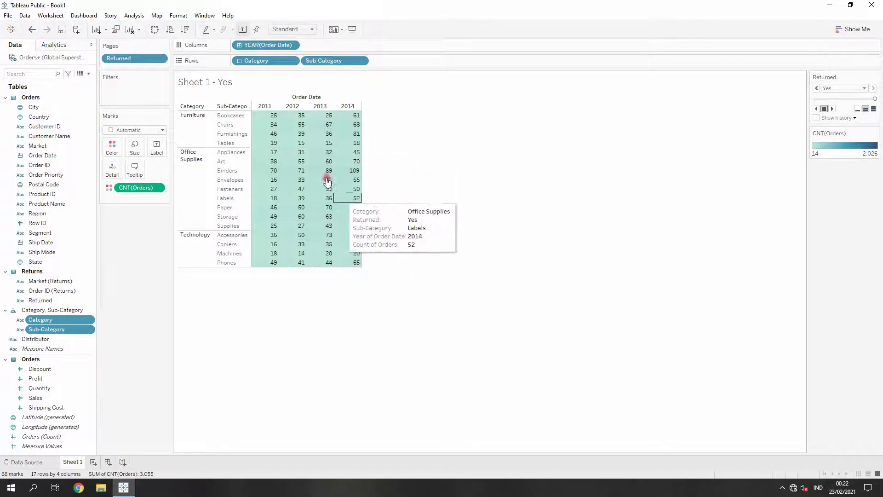
Step: Set a fixed end value of 109 for the color range of the order count
click(120, 154)
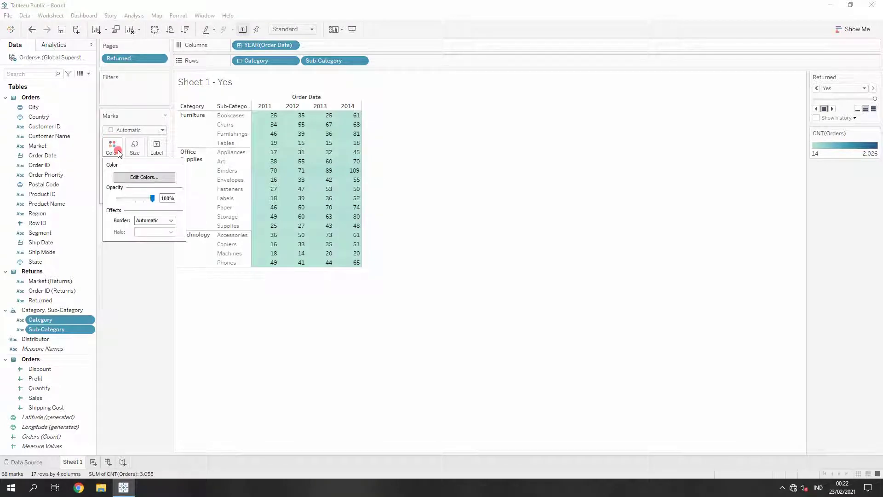
click(140, 177)
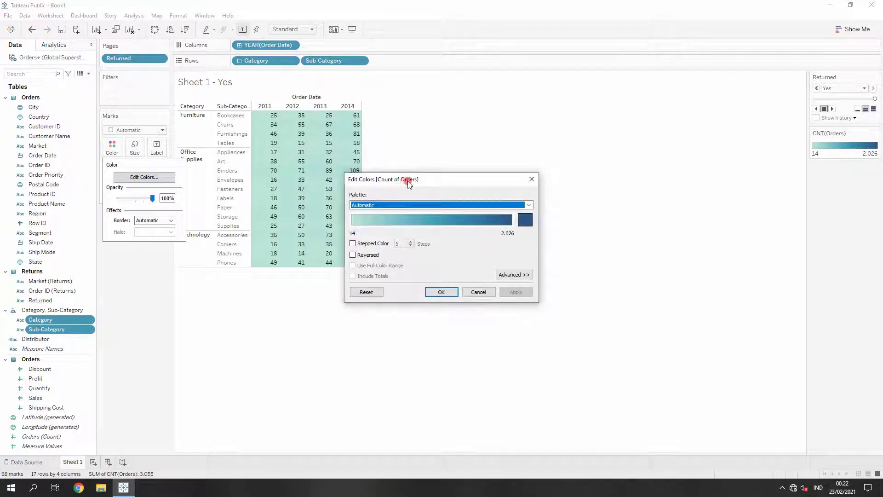
drag(407, 181, 506, 166)
click(607, 259)
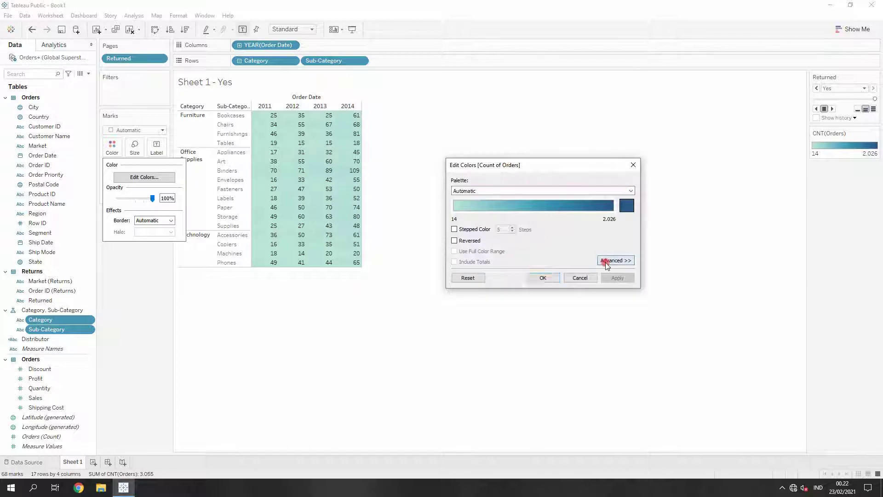
click(523, 276)
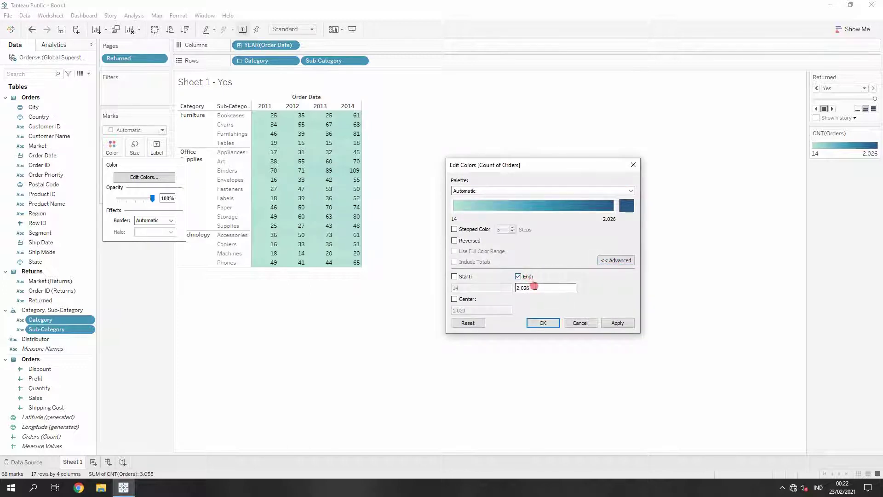
drag(538, 288, 513, 288)
text(109)
click(548, 322)
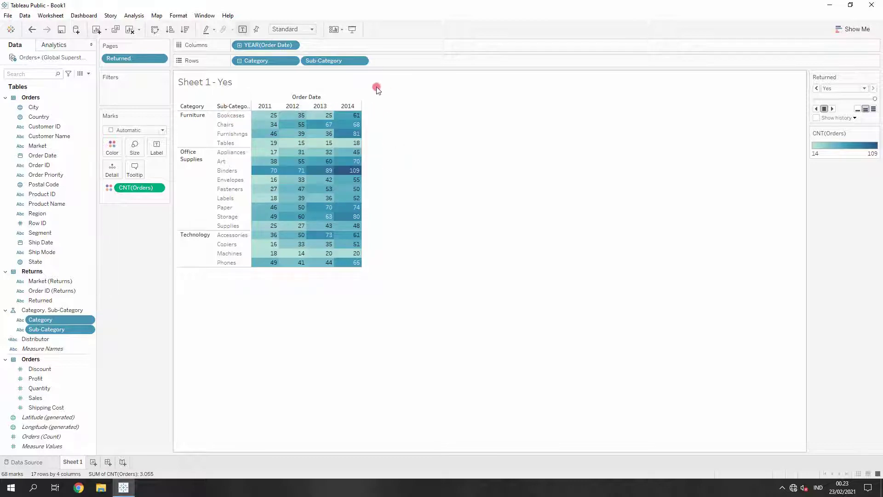
Step: Show the highlighter for the Sub-Category field
right_click(330, 62)
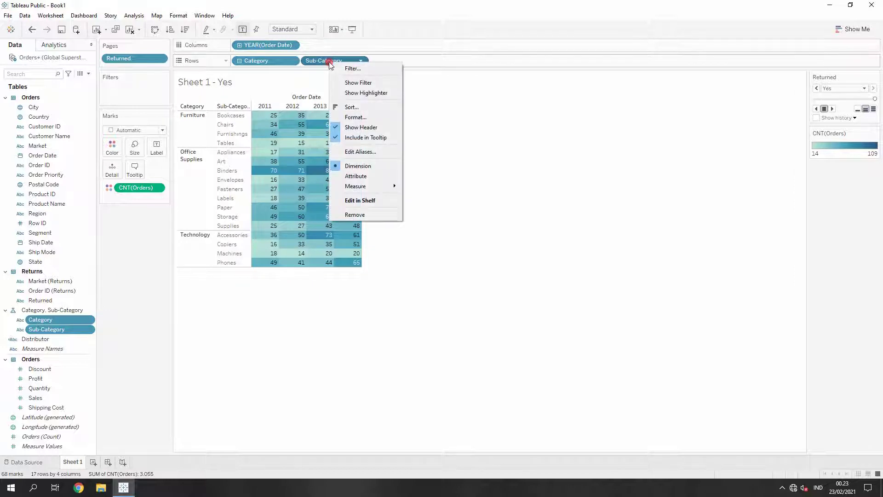
click(346, 92)
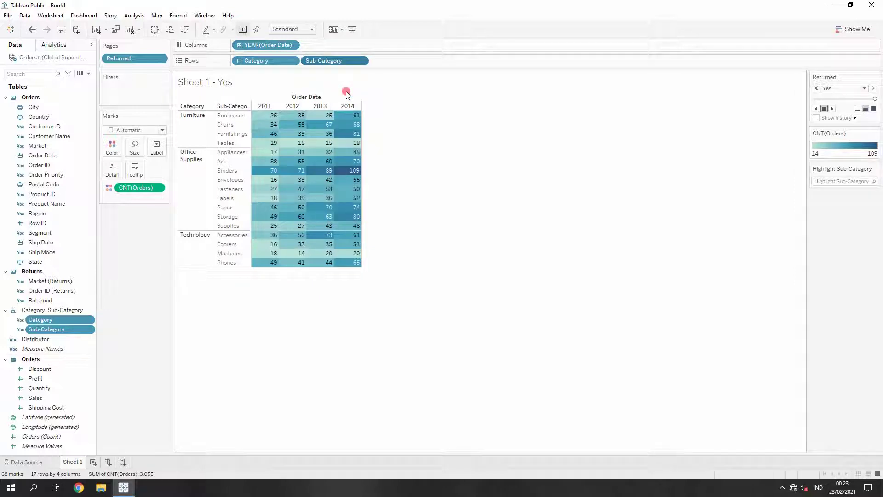
Step: Step through sub-categories in the highlighter, examine the yearly return counts for Tables, and clear the highlight
click(849, 181)
scroll(848, 203, down, 1)
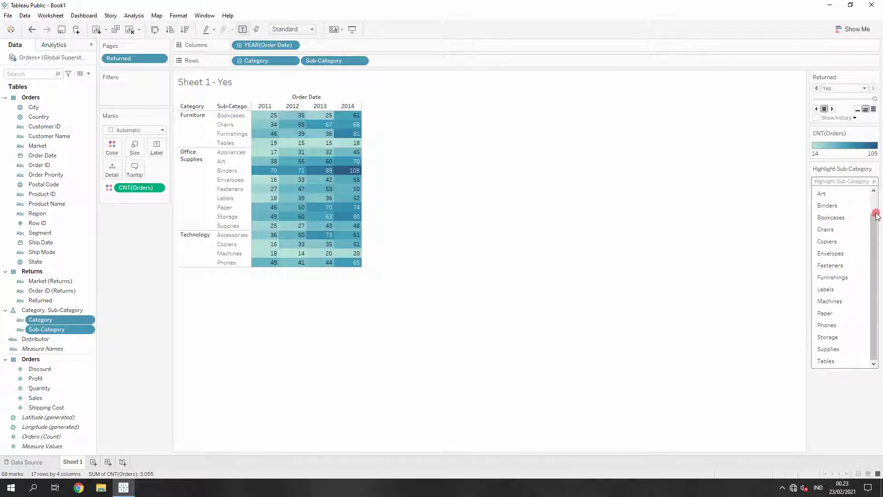
scroll(876, 215, up, 1)
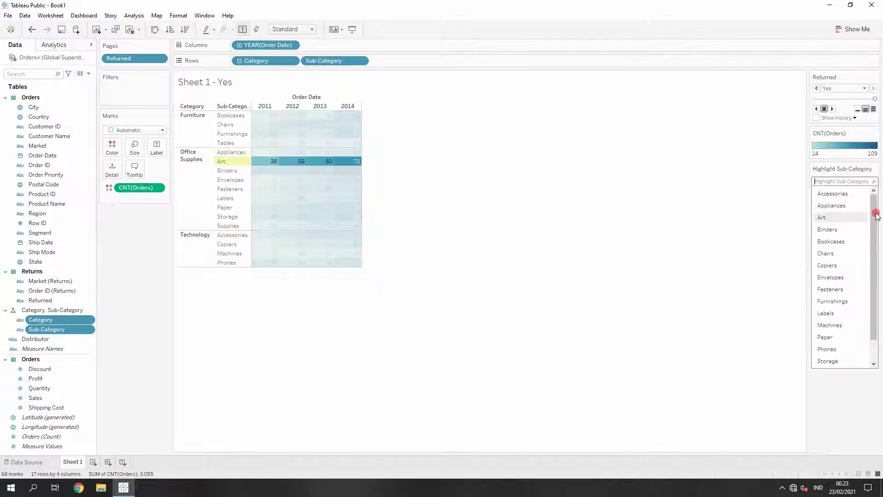
key(Down)
key(Down)
key(Down)
key(Down)
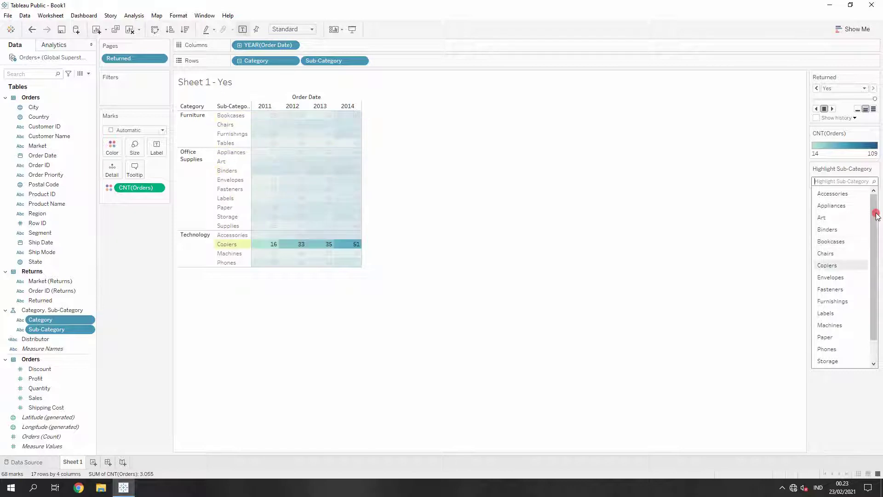
key(Down)
key(Down)
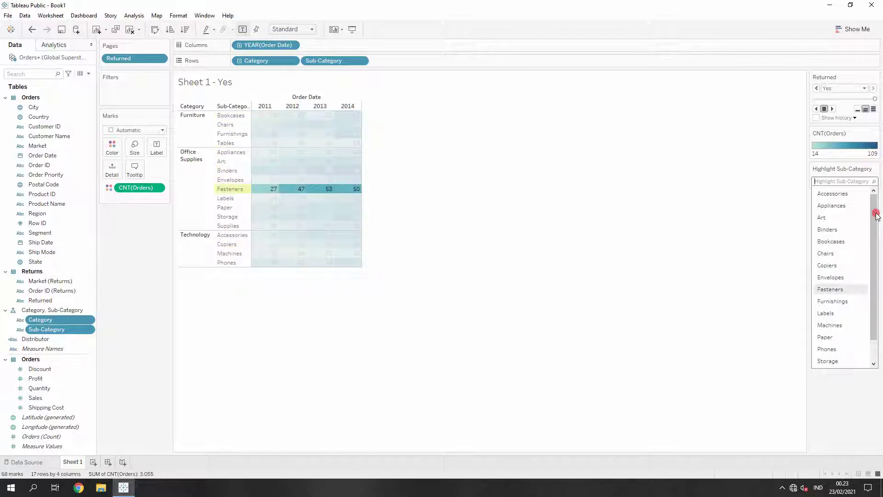
drag(877, 215, 876, 238)
click(826, 361)
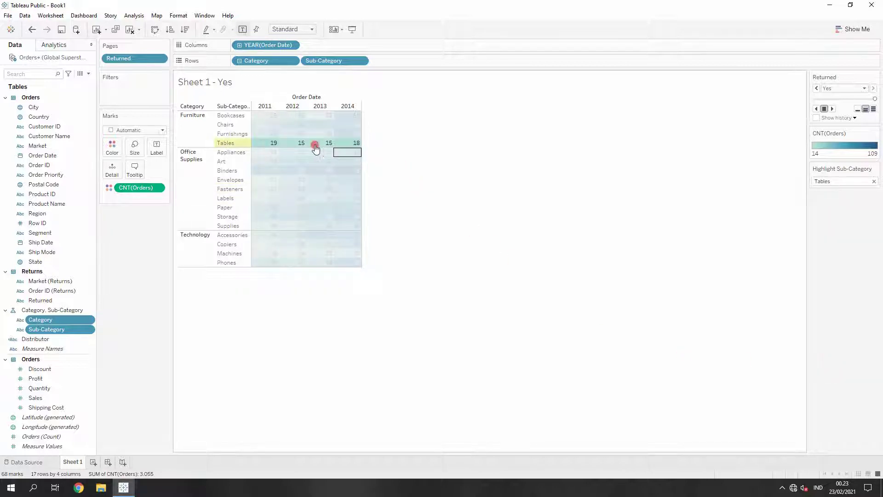
mouse_move(263, 144)
click(874, 181)
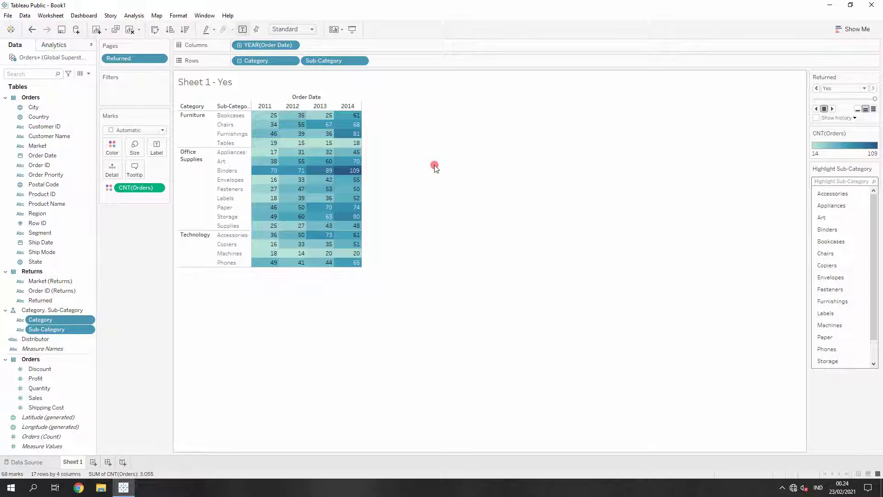
Step: Change the view to a side-by-side circles chart and page it by Returned instead of coloring by it
click(846, 29)
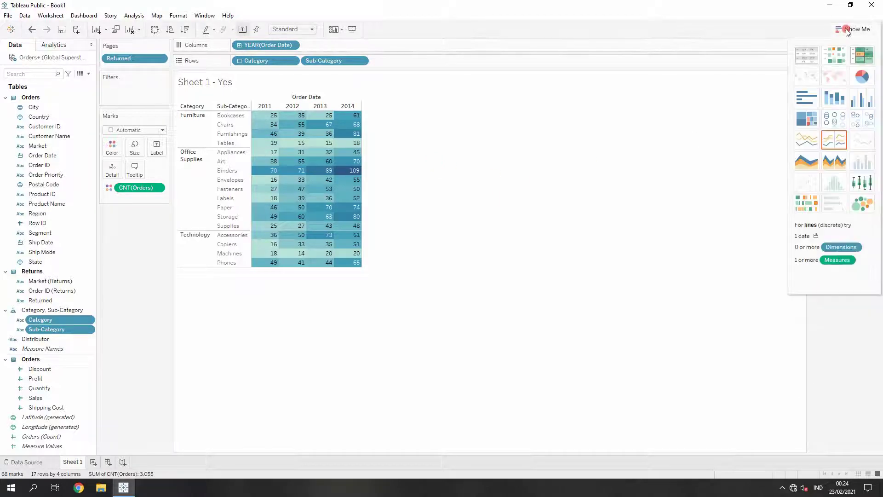
click(834, 119)
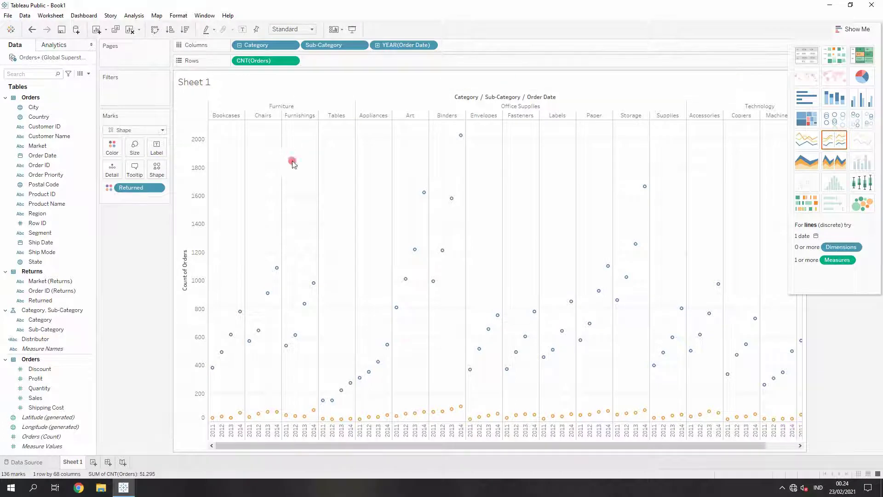
drag(137, 190, 137, 59)
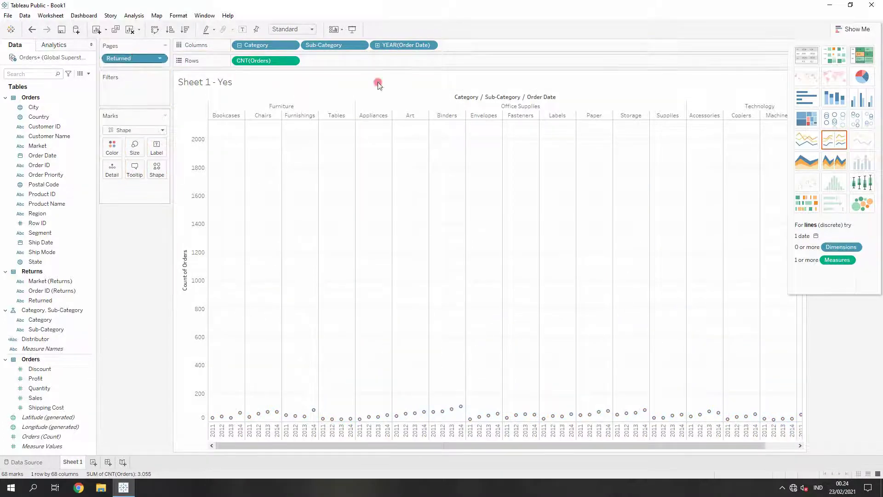
click(867, 30)
click(835, 118)
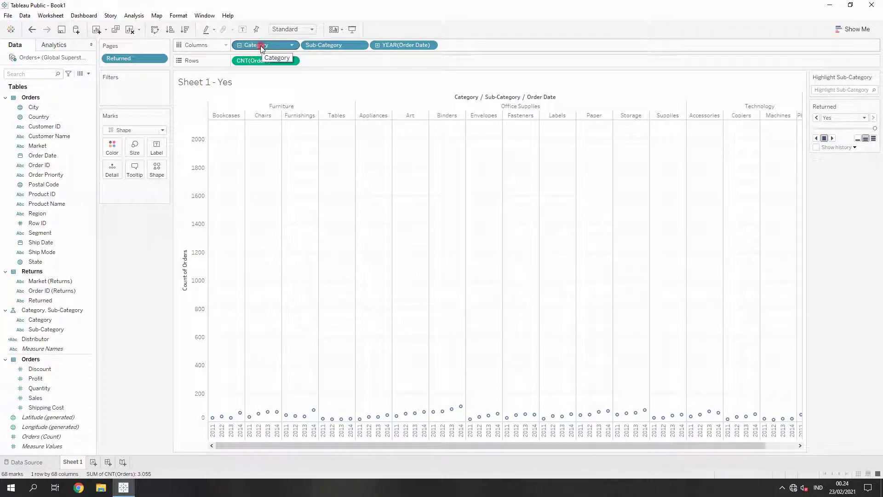
Step: Remove Category from the columns and use Sub-Category as the color of the circles instead of as a column
drag(261, 48, 134, 242)
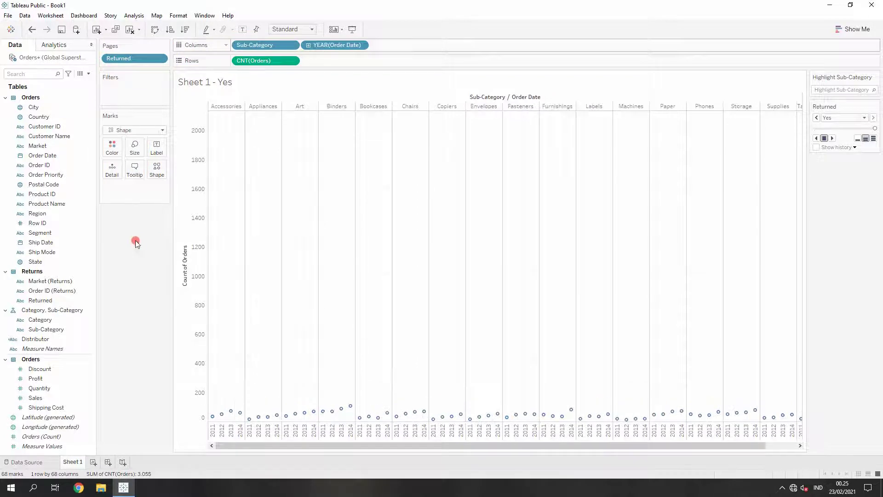
click(244, 46)
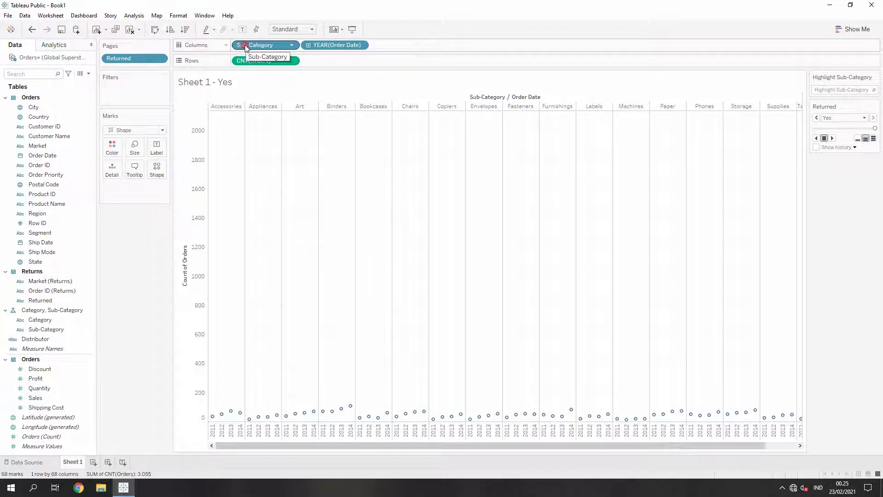
drag(244, 47, 112, 148)
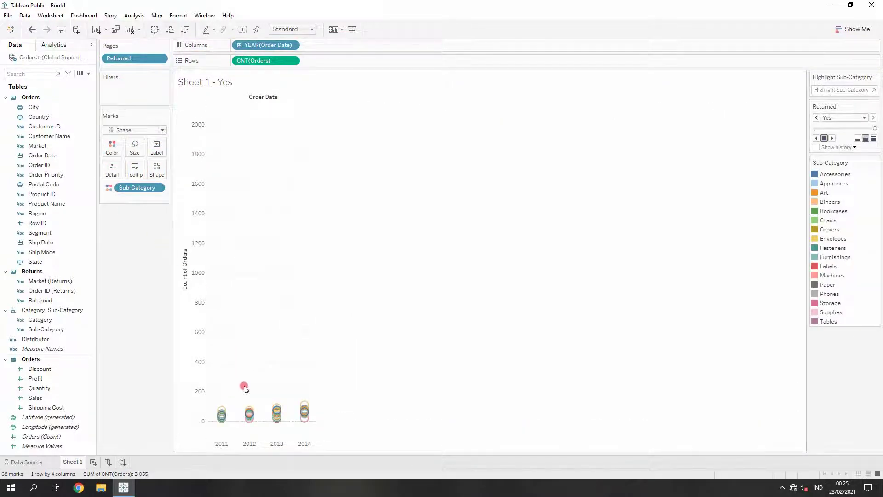
Step: Narrow the Count of Orders axis to a range of about -20 to 200
scroll(249, 435, up, 2)
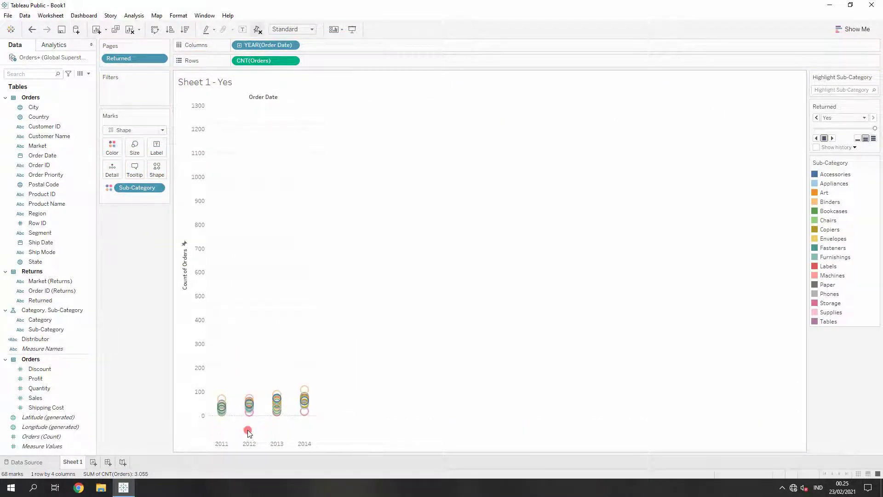
scroll(248, 431, up, 6)
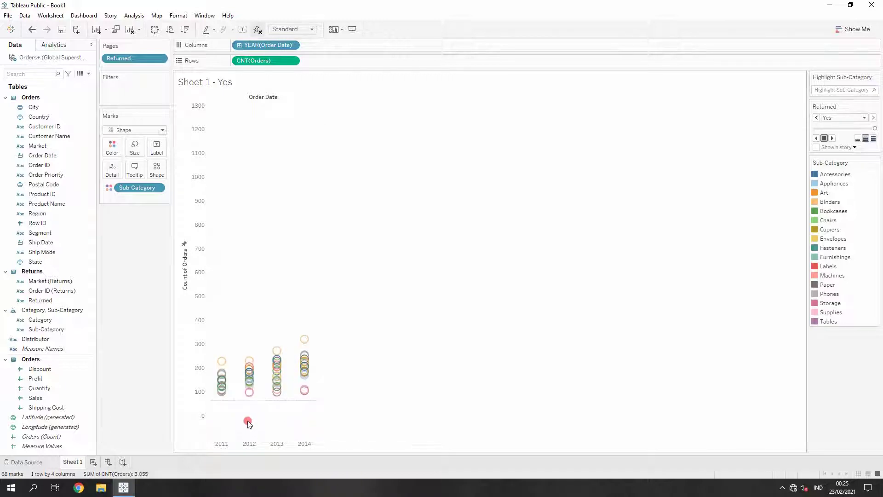
scroll(249, 413, up, 10)
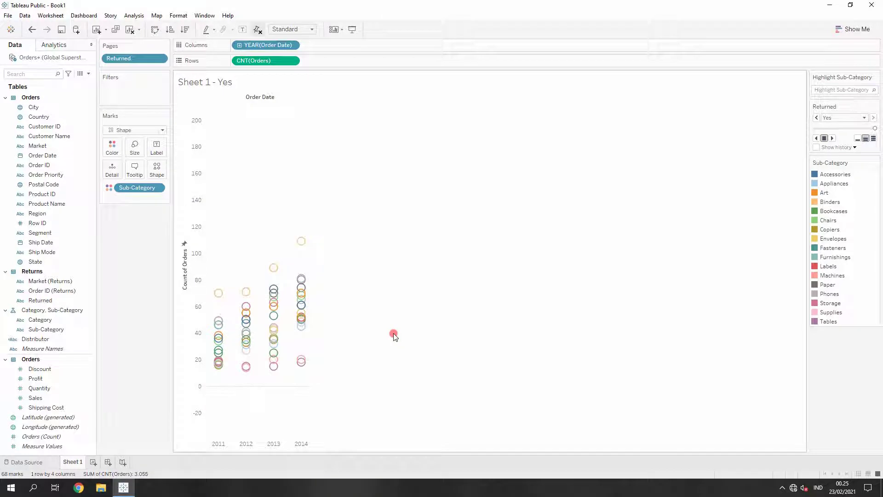
Step: Add polynomial trend lines for the sub-categories, then highlight Tables and examine its curve and yearly points
click(58, 45)
mouse_move(37, 162)
mouse_down()
mouse_move(226, 165)
mouse_move(258, 160)
mouse_move(269, 131)
mouse_move(399, 134)
mouse_move(397, 112)
mouse_up()
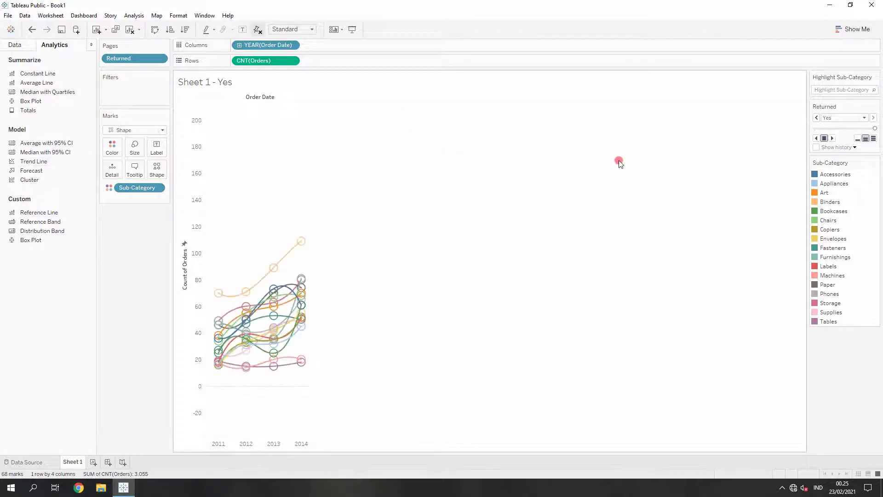
click(858, 92)
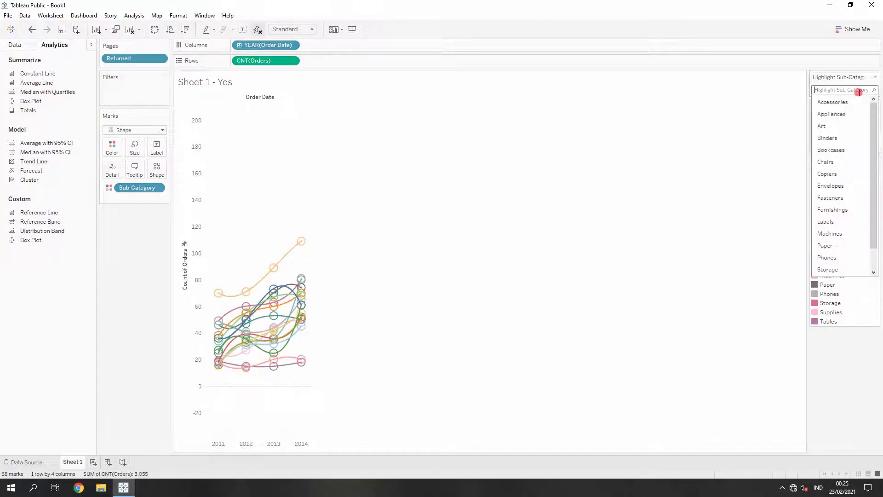
scroll(846, 184, down, 1)
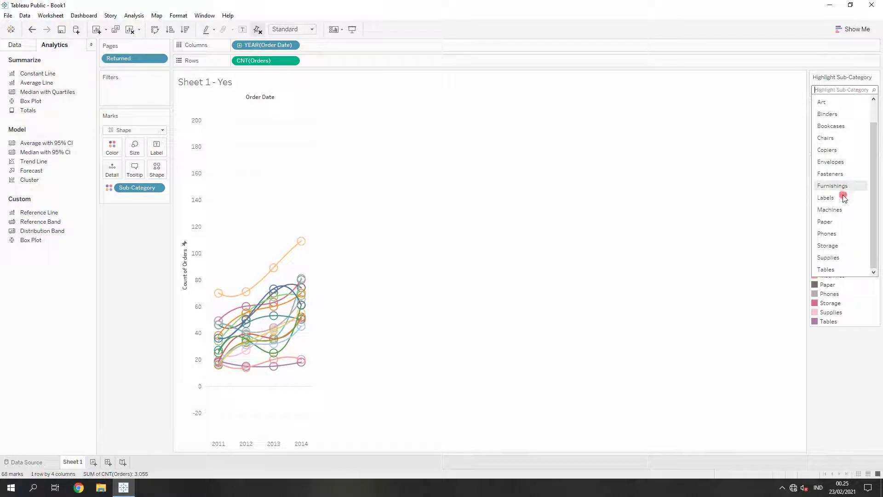
click(833, 270)
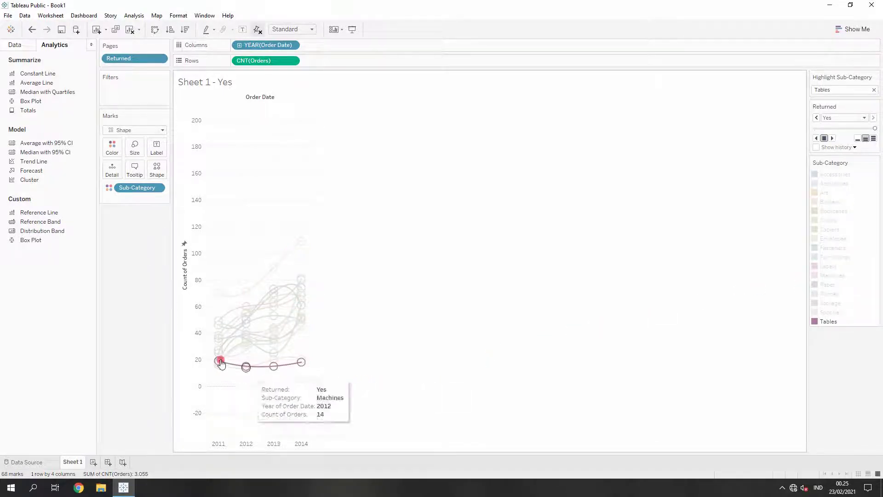
mouse_move(287, 371)
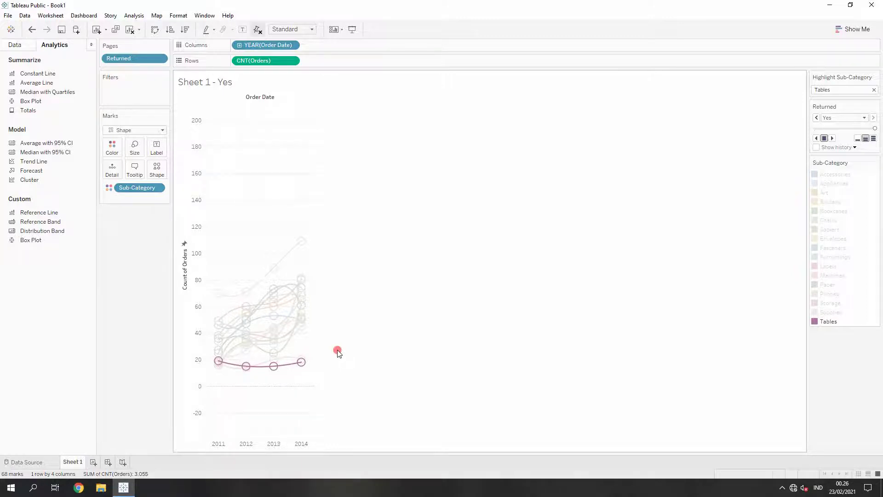
Step: Clear the Tables highlight and remove the polynomial trend lines from the chart
click(267, 240)
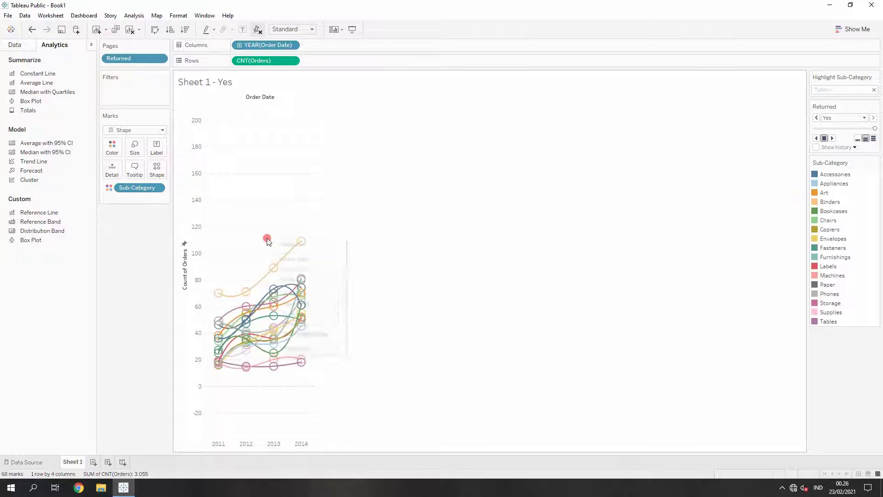
right_click(268, 241)
mouse_move(325, 304)
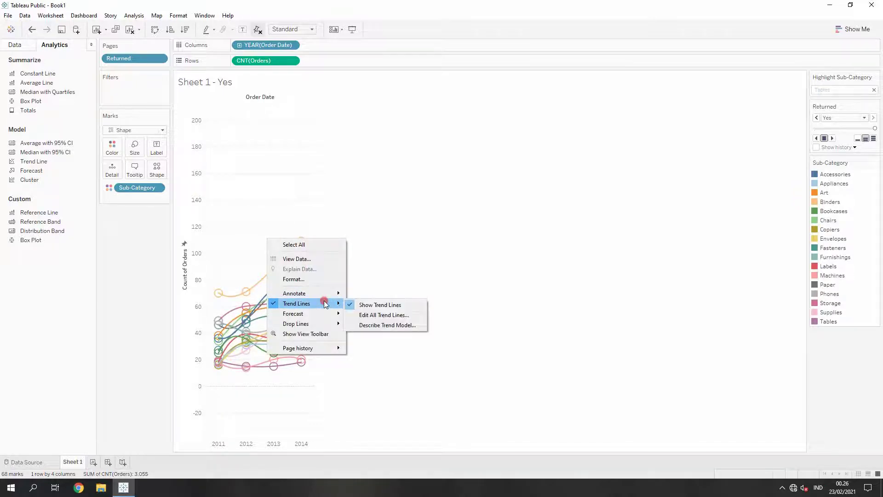
click(350, 307)
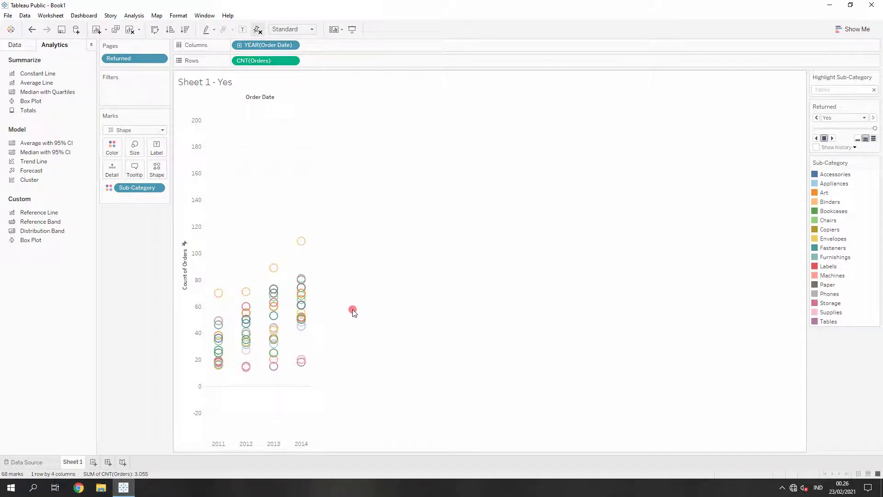
Step: Add linear trend lines for the sub-categories, then highlight Tables and examine its trend
drag(33, 162, 263, 113)
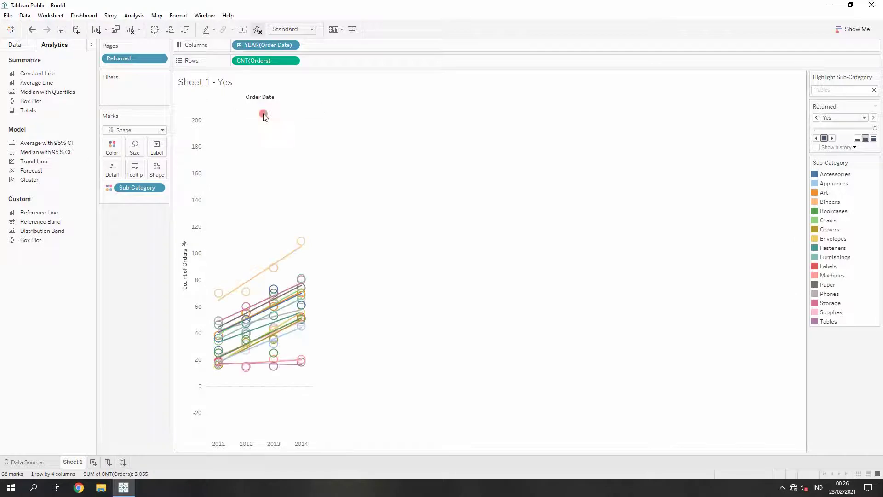
click(833, 89)
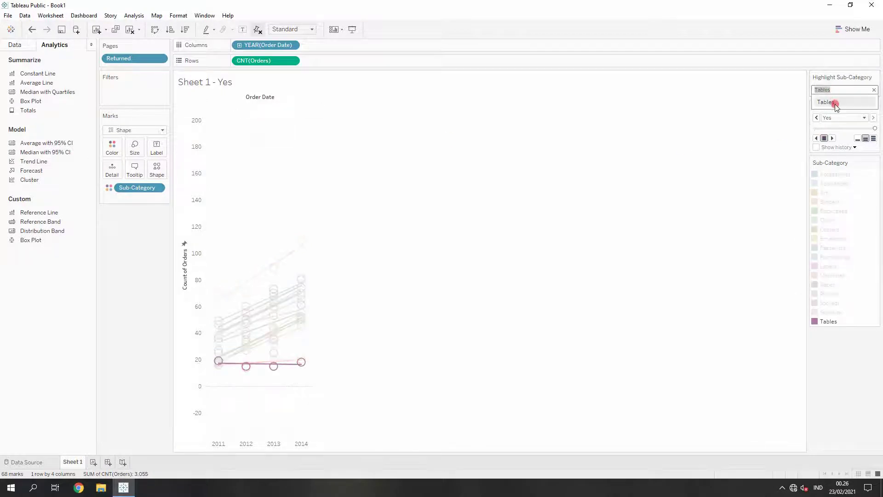
click(835, 103)
mouse_move(224, 371)
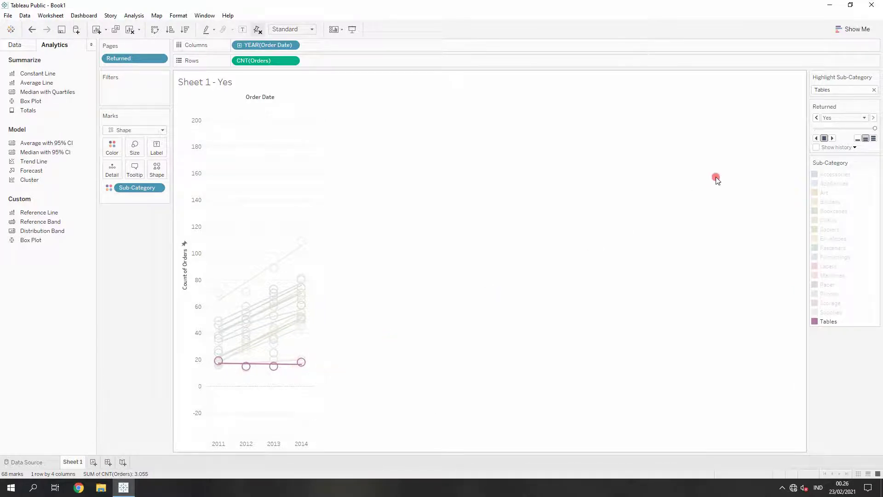
Step: Clear the Tables highlight and step through the sub-categories in the highlighter from Accessories to Tables, comparing their linear trends
click(869, 90)
click(873, 90)
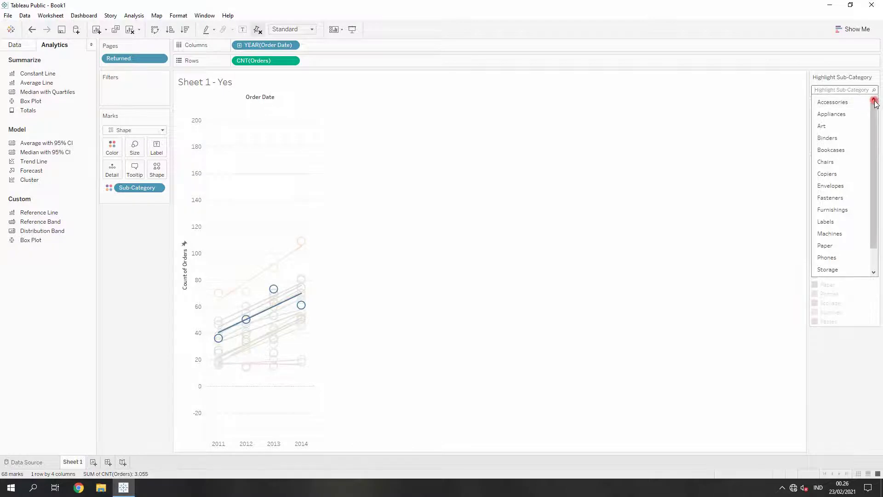
key(Down)
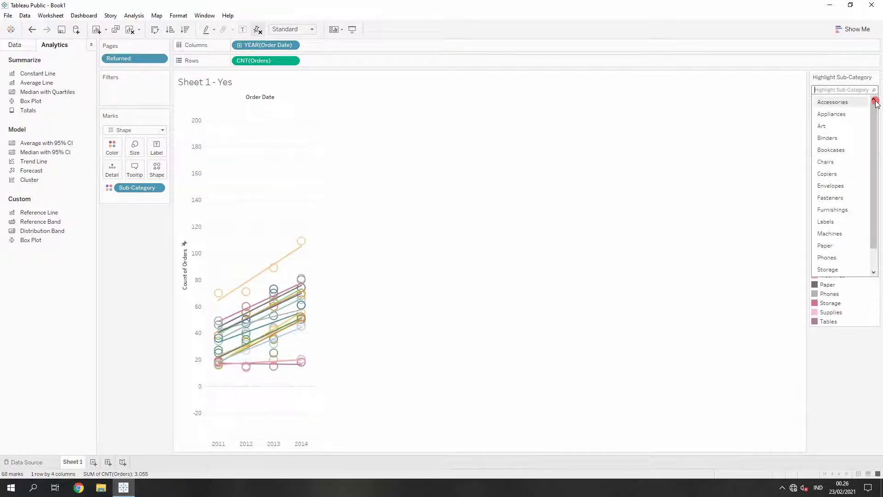
key(Down)
key(Down)
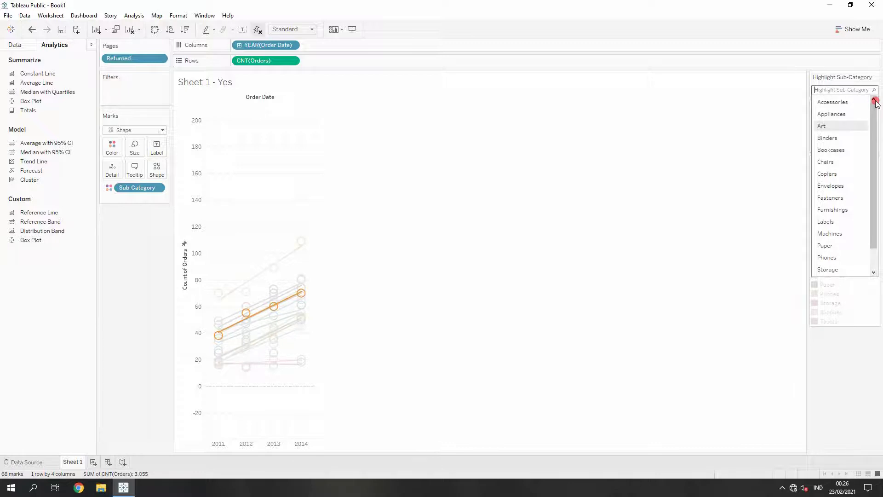
key(Down)
key(Down)
key(Down)
key(Down)
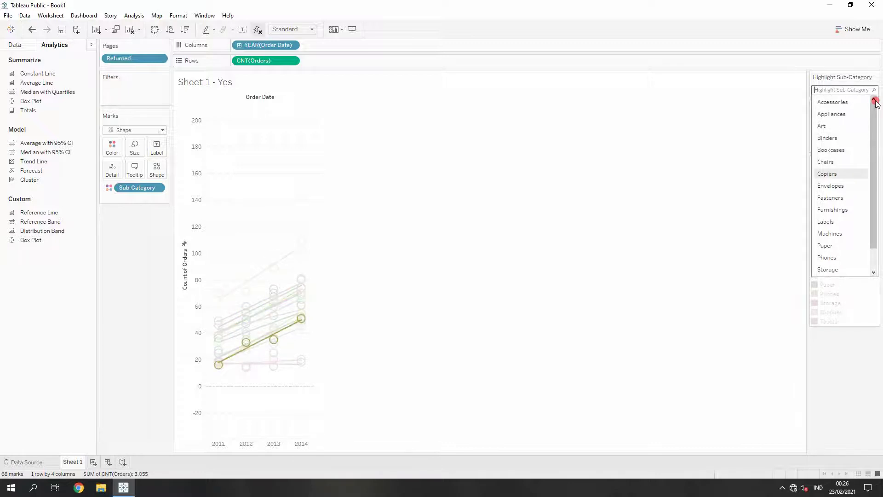
key(Down)
key(Down)
key(Down)
key(Down)
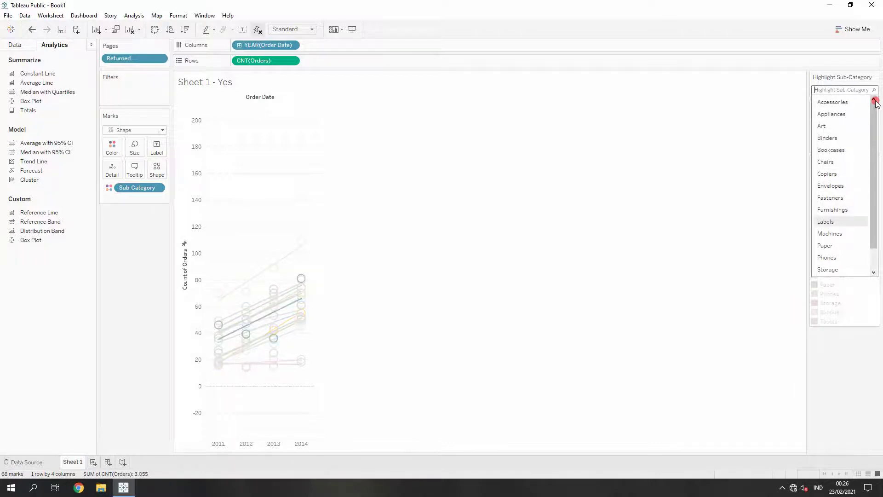
key(Down)
key(Down)
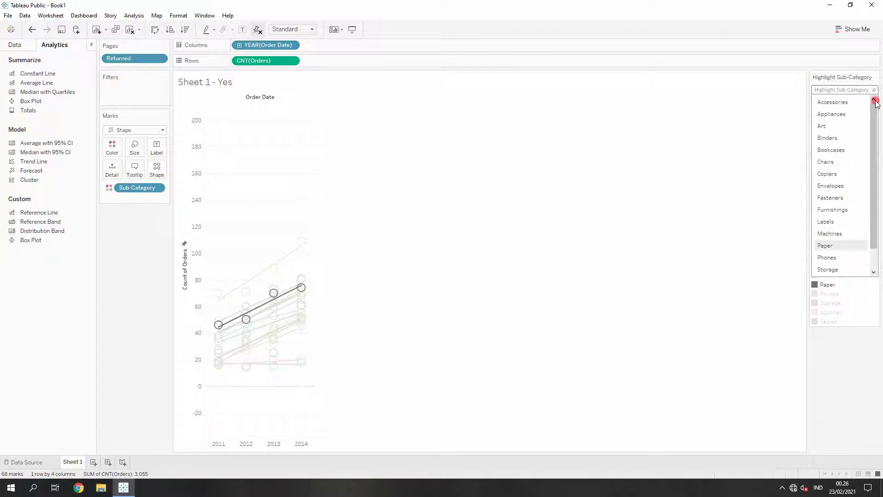
key(Down)
key(Down)
key(Down)
key(Down)
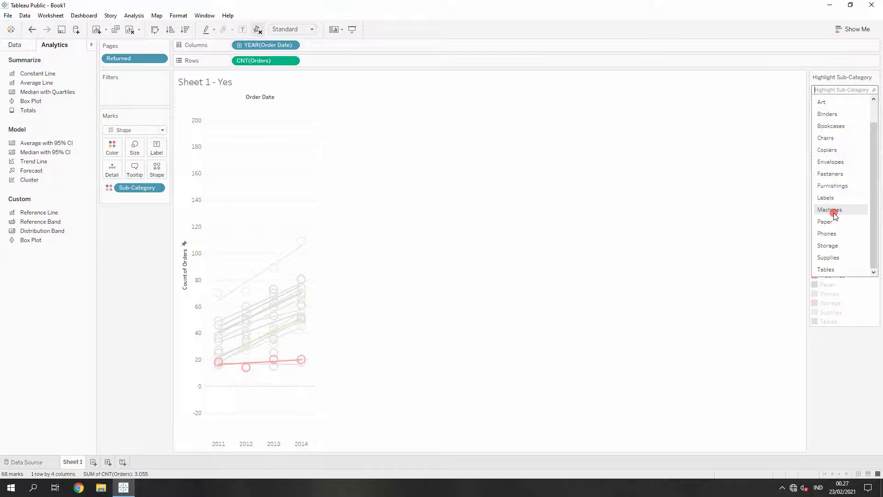
click(683, 212)
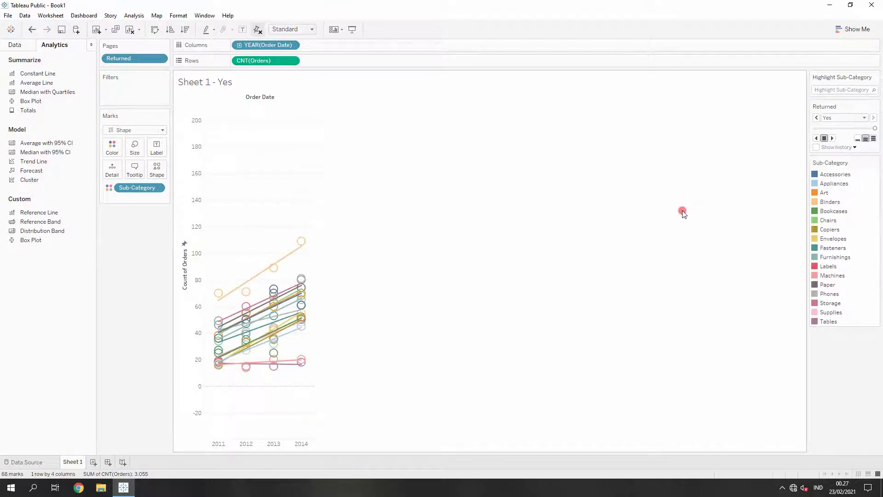
Step: Remove the linear trend lines from the chart
right_click(258, 211)
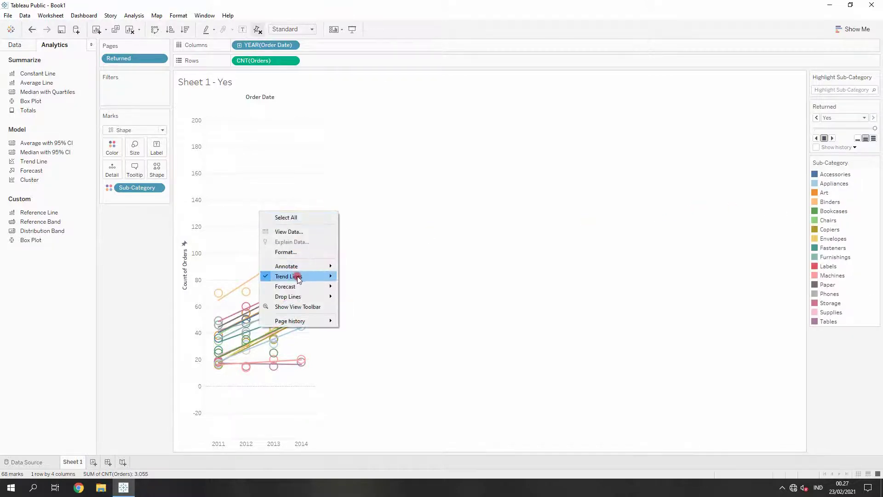
mouse_move(298, 277)
click(360, 277)
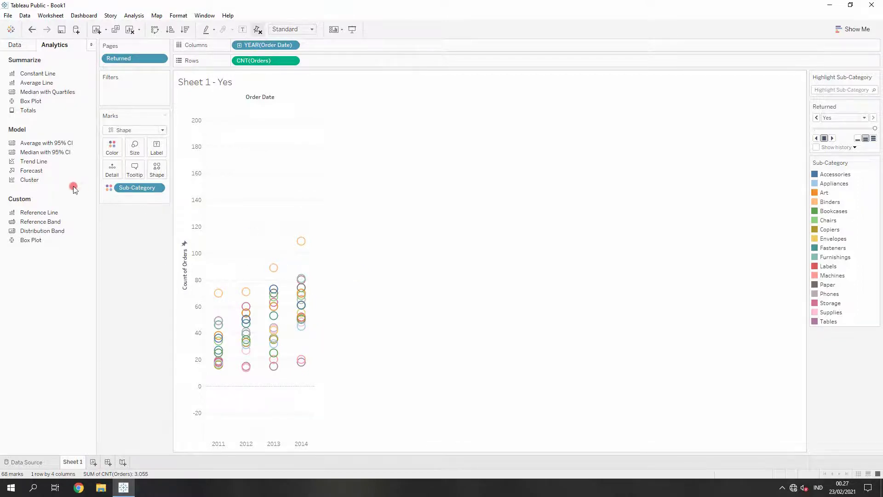
Step: Add a forecast to the chart and extend its length, using the Until option in years, through 2018 Q4
drag(33, 173, 263, 109)
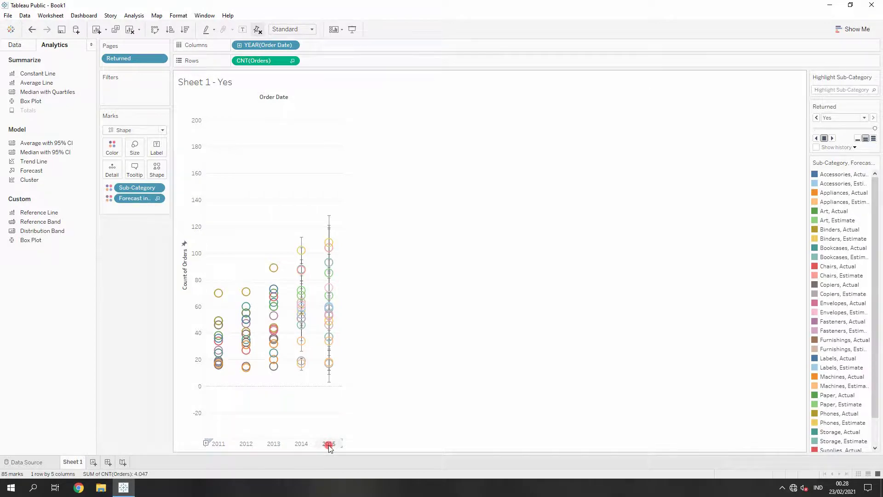
right_click(256, 242)
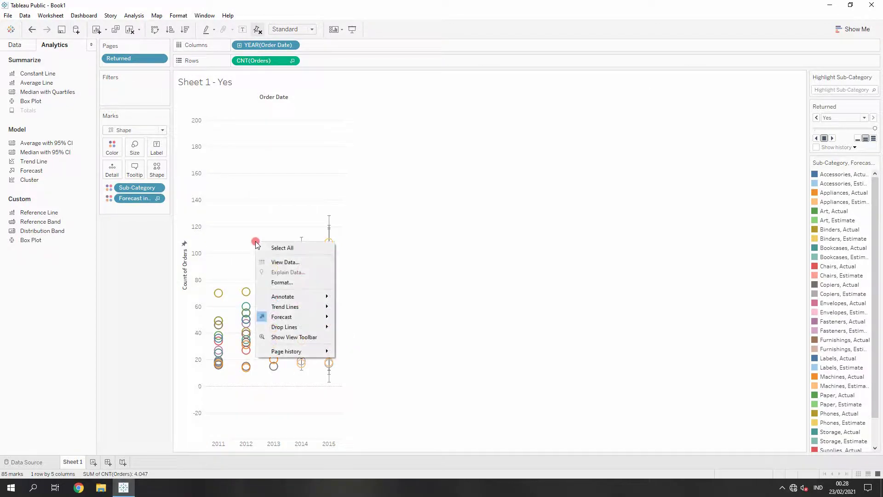
mouse_move(321, 320)
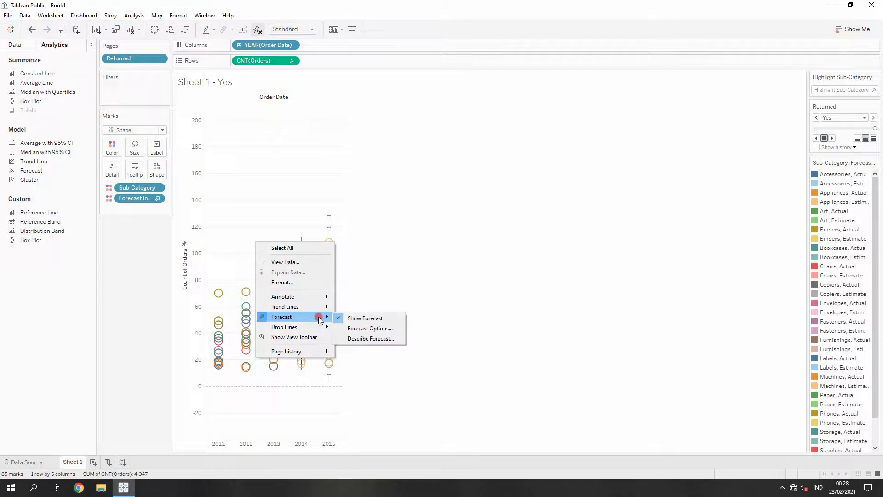
click(352, 328)
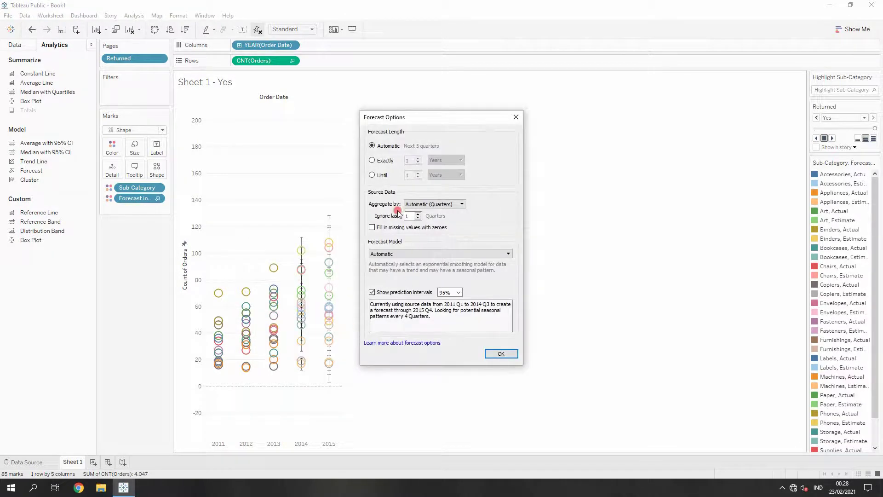
click(373, 174)
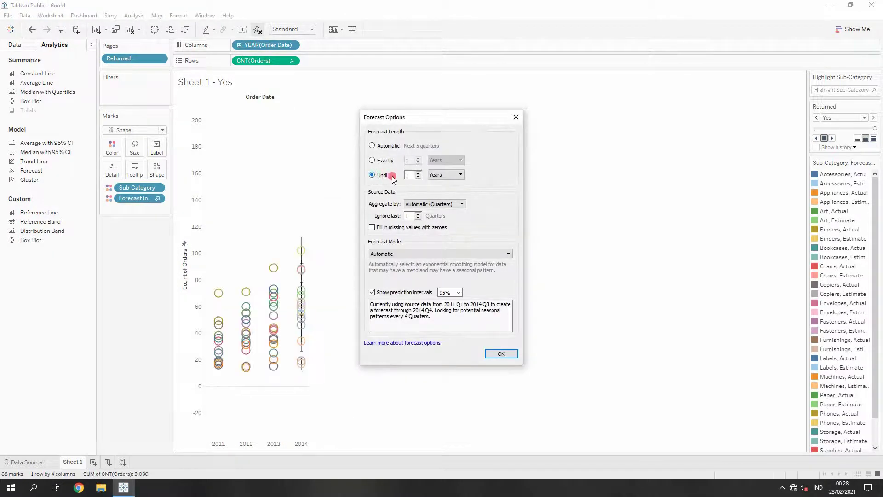
click(419, 176)
click(418, 173)
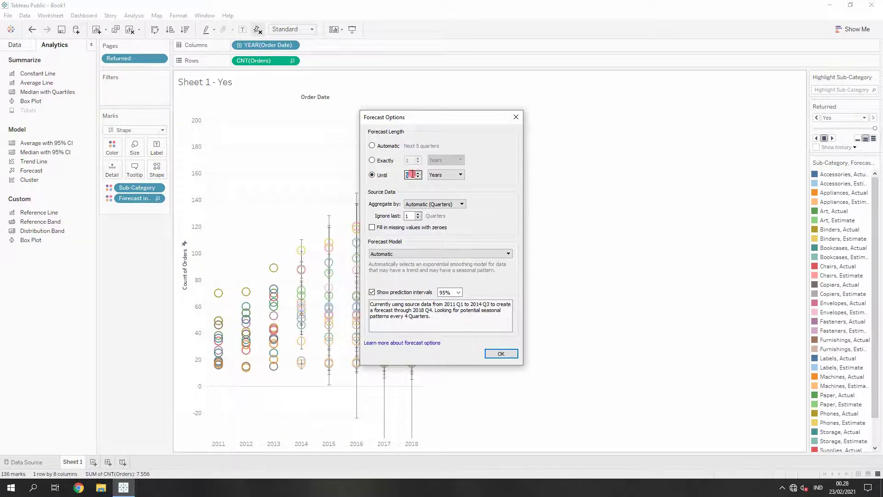
click(501, 353)
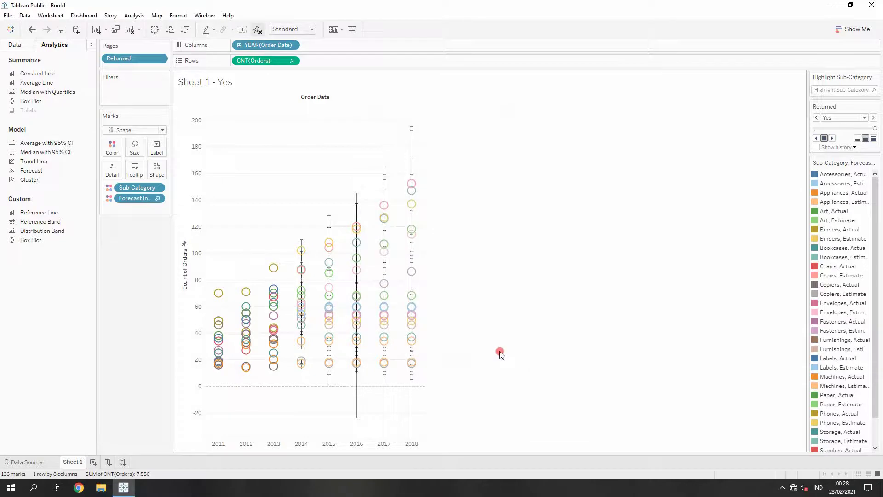
Step: Highlight the Tables sub-category and examine its forecast estimates up to 2018
click(848, 90)
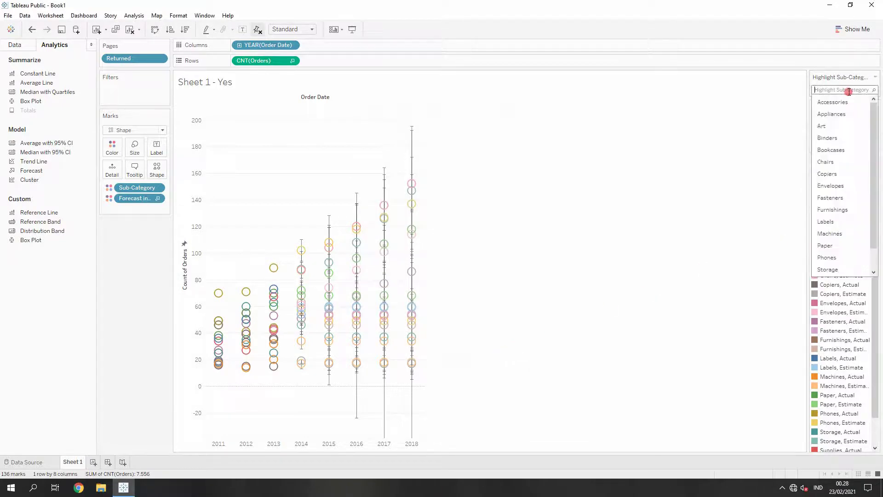
scroll(844, 193, down, 1)
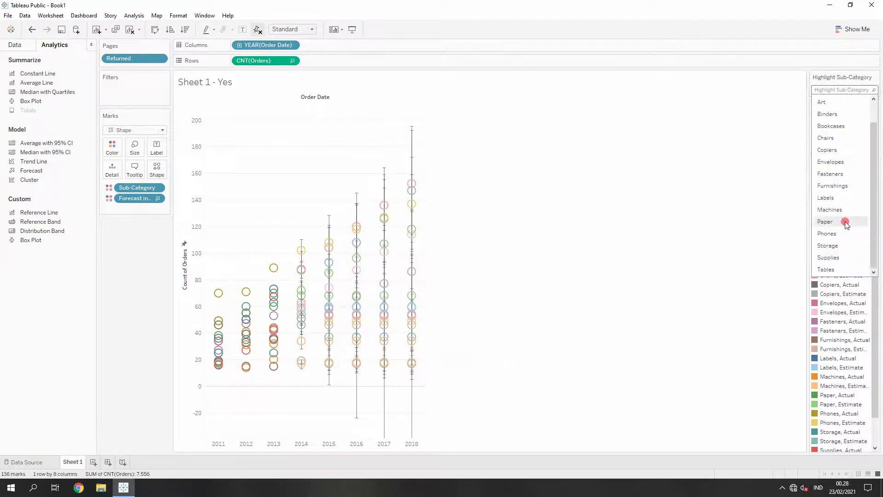
click(826, 270)
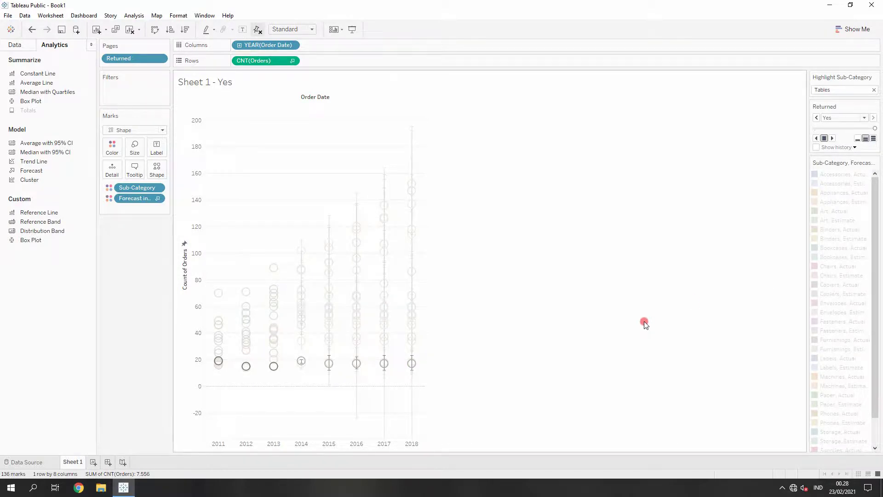
mouse_move(414, 366)
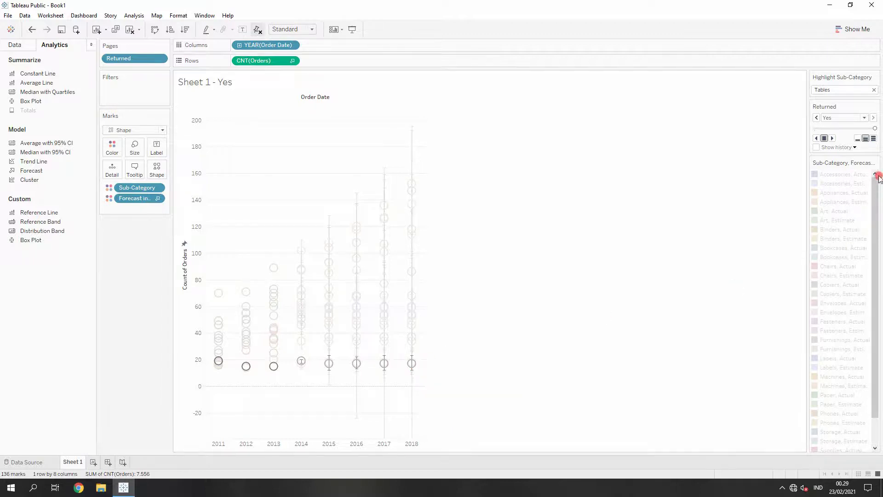
Step: Replace the Tables highlight with Accessories and examine its forecast estimates and prediction intervals
click(860, 89)
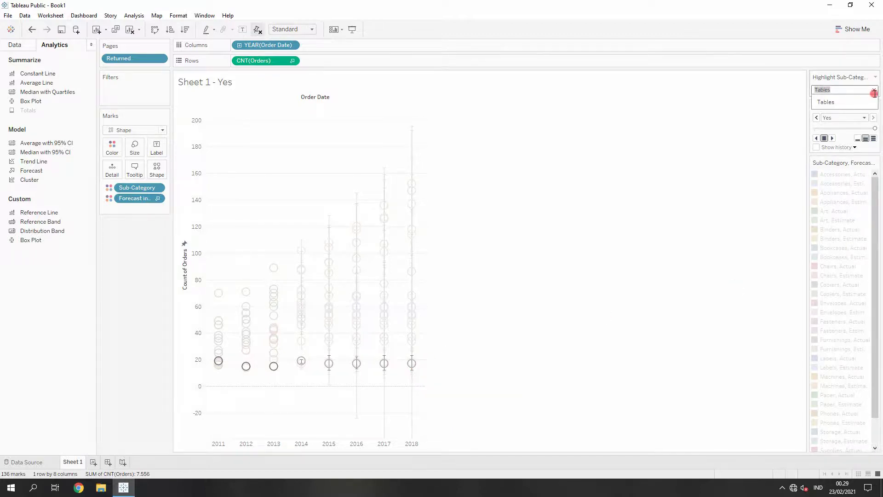
click(874, 90)
click(868, 102)
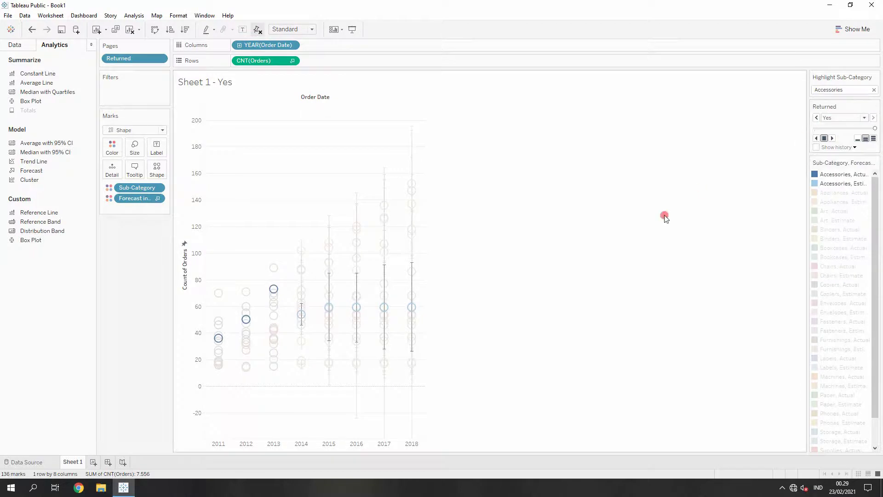
mouse_move(415, 311)
mouse_move(364, 280)
mouse_move(413, 350)
Step: Clear the Accessories highlight, then highlight Art, Labels and Envelopes in turn to compare their forecasts
click(874, 90)
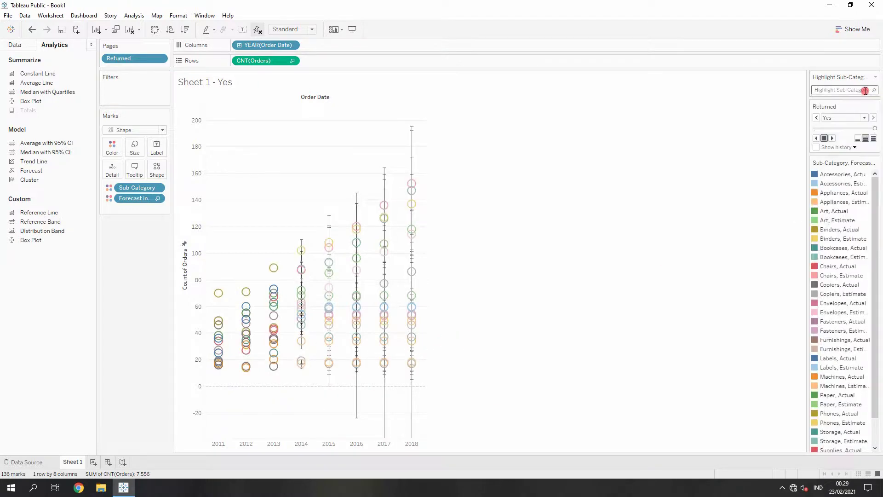
click(864, 91)
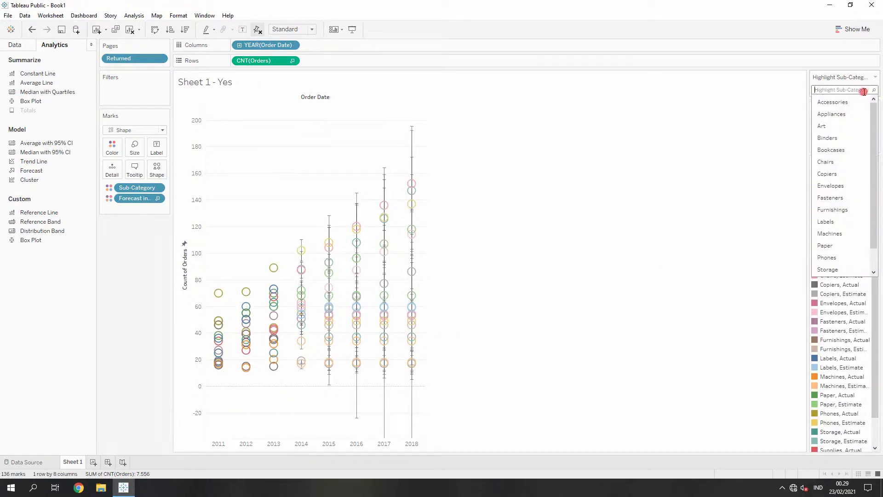
click(854, 127)
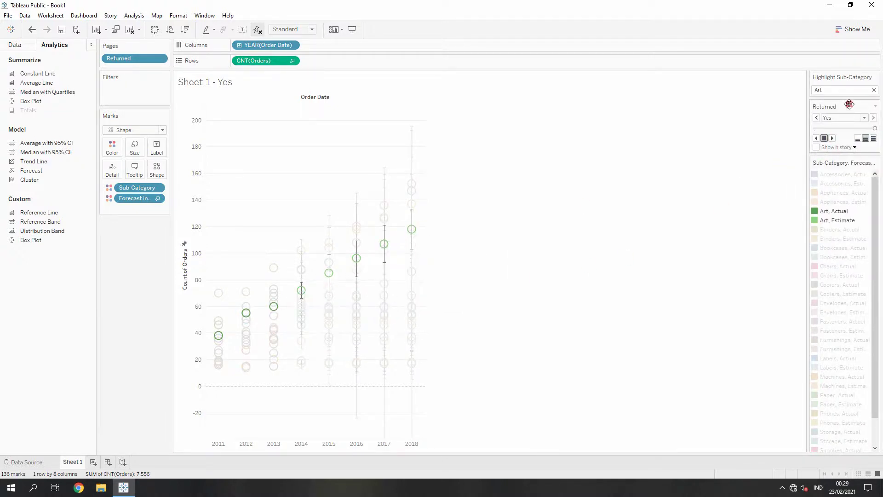
click(873, 91)
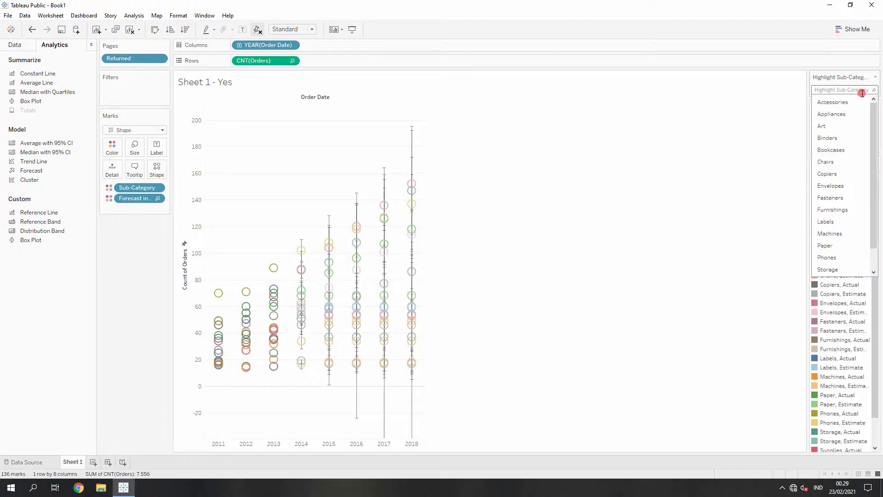
click(825, 222)
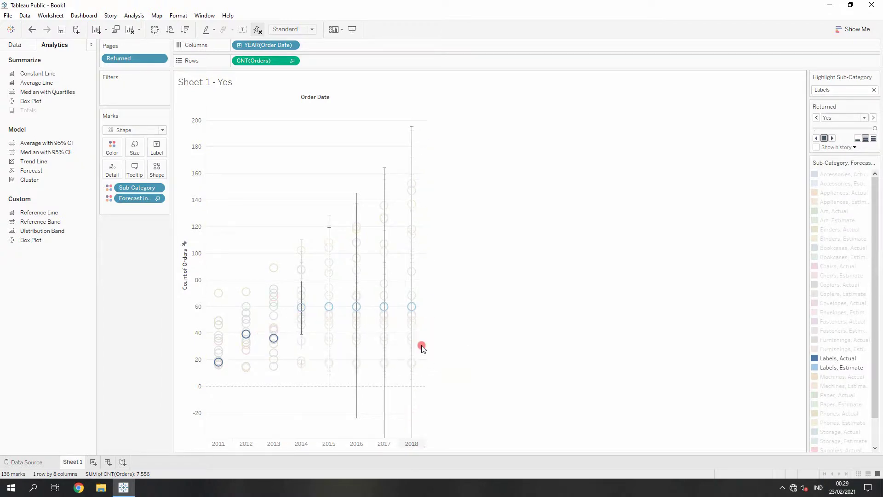
click(874, 89)
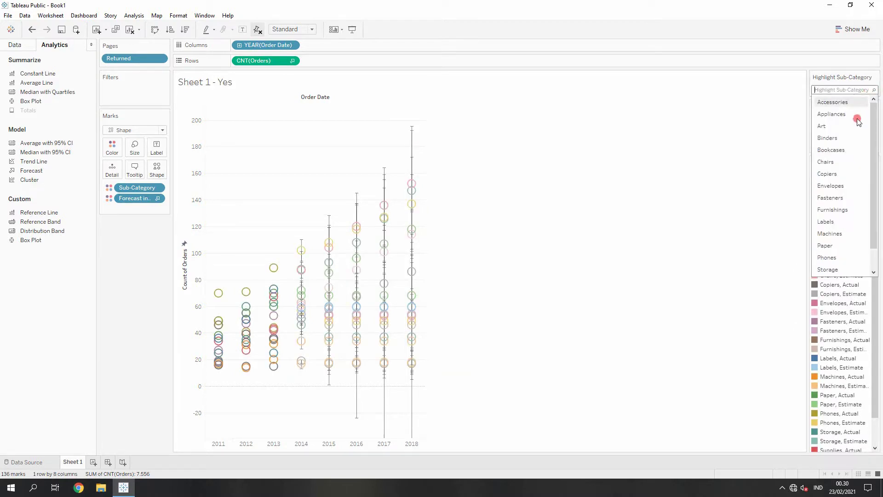
click(837, 185)
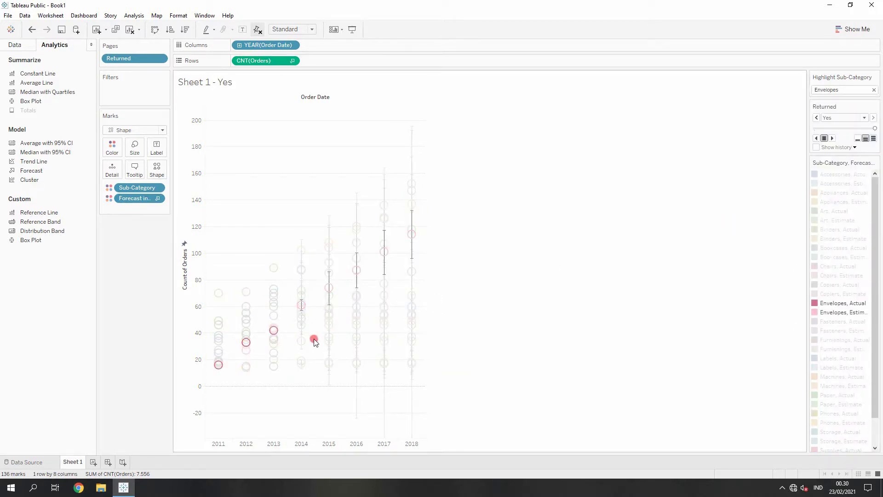